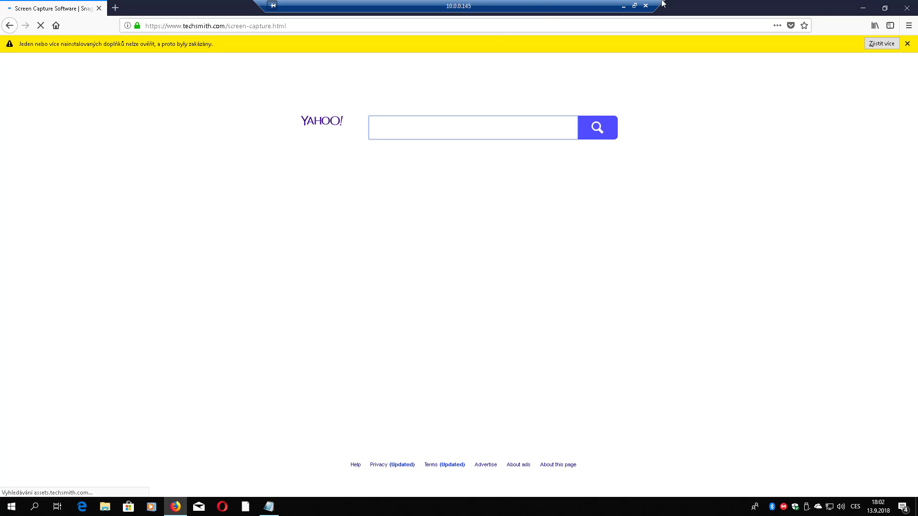
# - Pause the large Windows Server VHD download in Firefox's Library, then go back to the remote session
pyautogui.click(625, 4)
pyautogui.moveTo(196, 508)
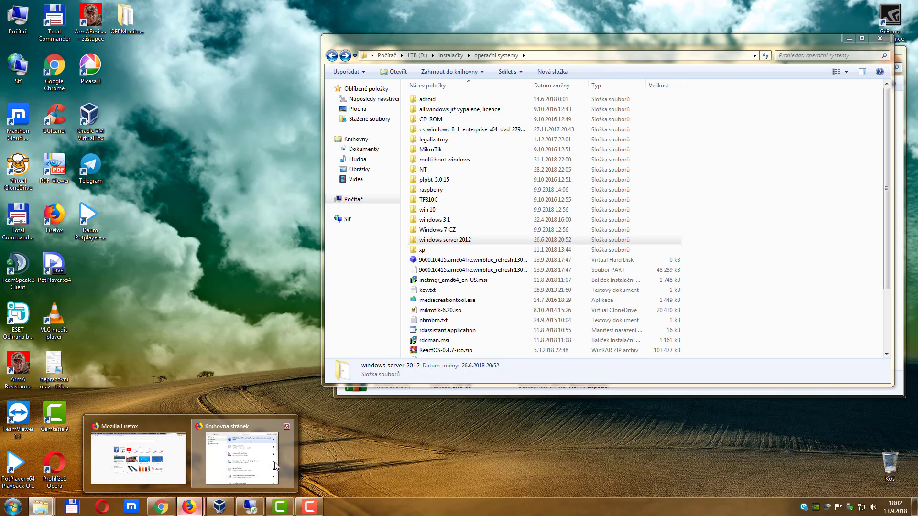
pyautogui.click(245, 454)
pyautogui.rightClick(436, 186)
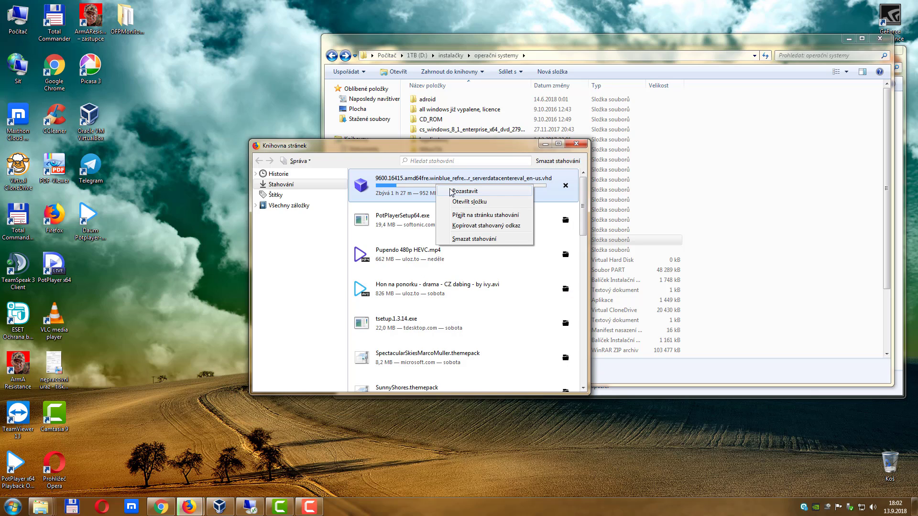
pyautogui.click(463, 192)
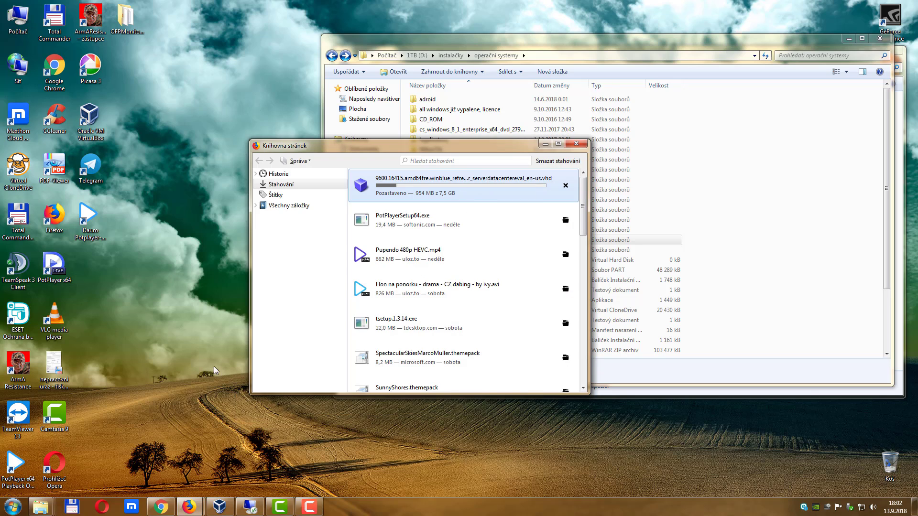
pyautogui.click(250, 507)
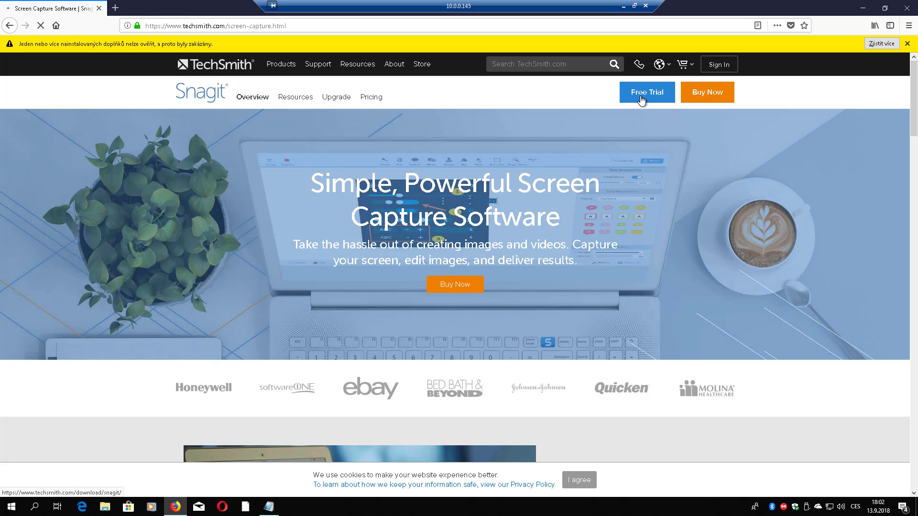
# - Start saving the Snagit Windows trial installer snagit.exe from the Free Trial page
pyautogui.click(642, 99)
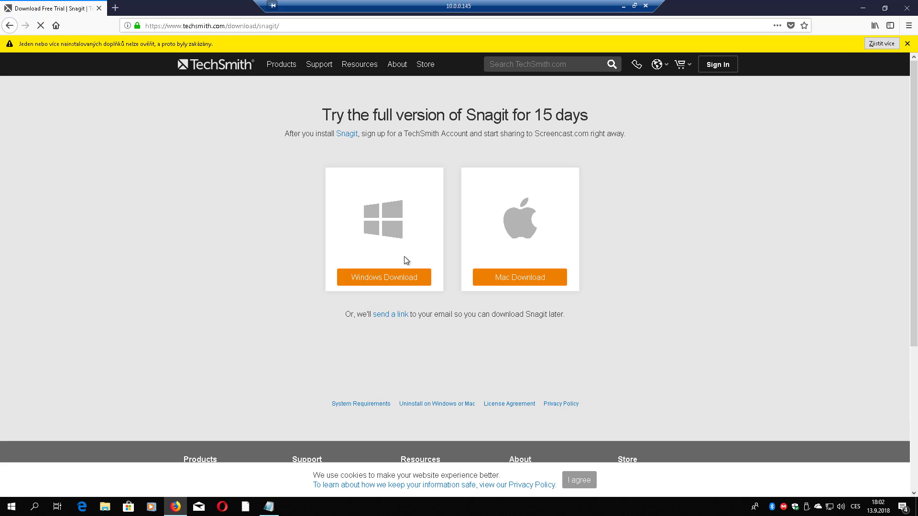
pyautogui.click(381, 281)
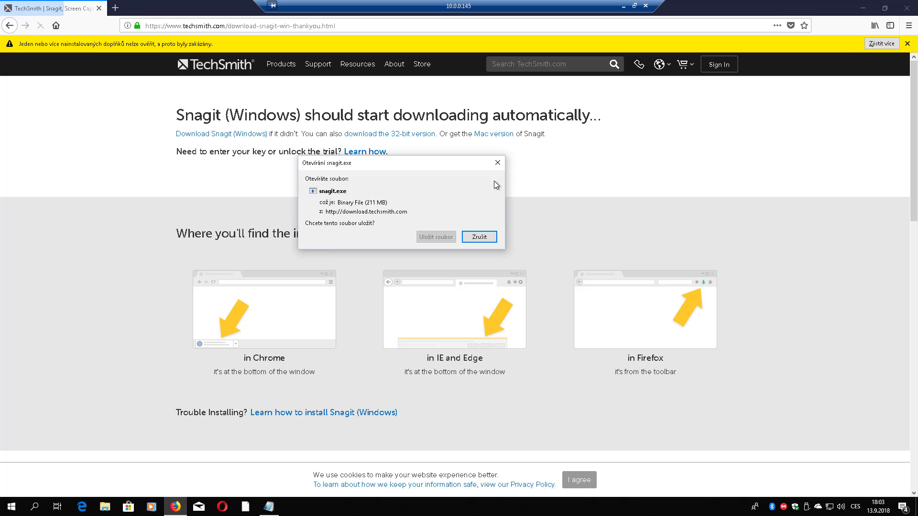
pyautogui.click(438, 237)
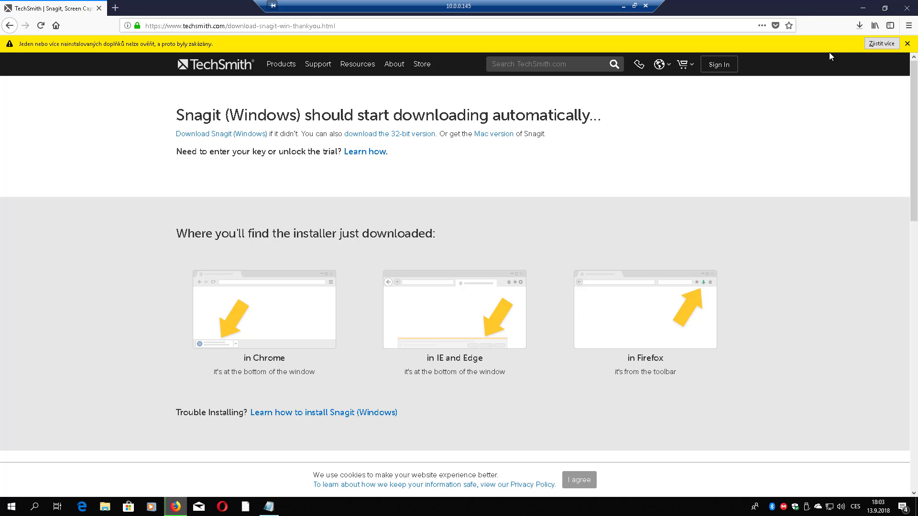
# - Open the full Firefox downloads library and close the main browser window
pyautogui.click(858, 28)
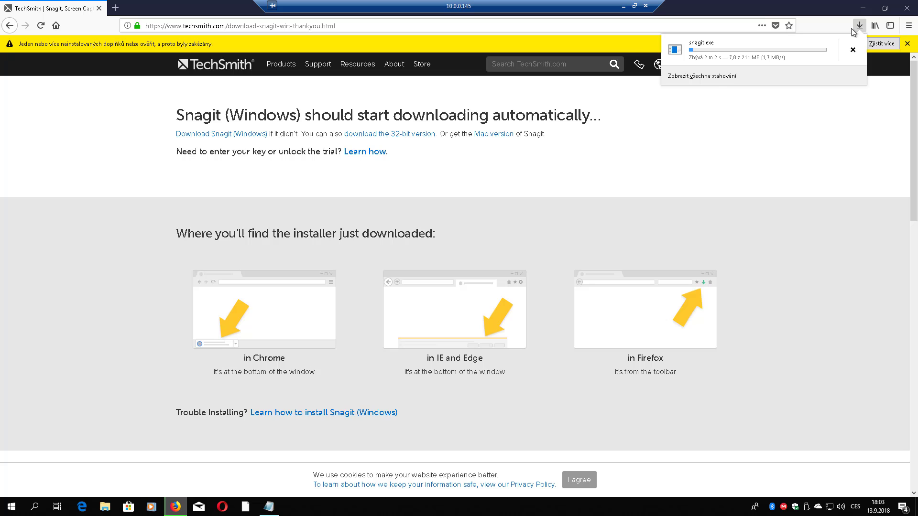
pyautogui.click(713, 83)
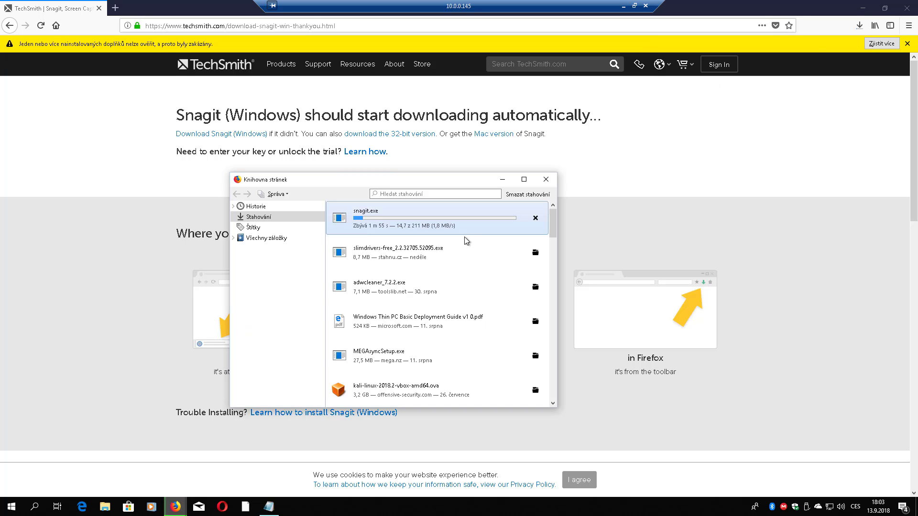
pyautogui.click(915, 5)
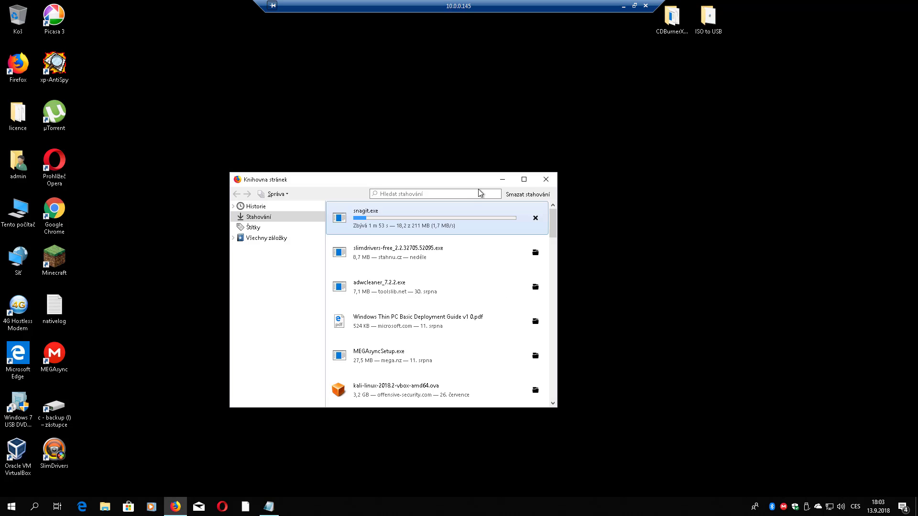
# - Move the downloads library aside and keep the current colour scheme without being asked again
pyautogui.moveTo(448, 181); pyautogui.dragTo(575, 169)
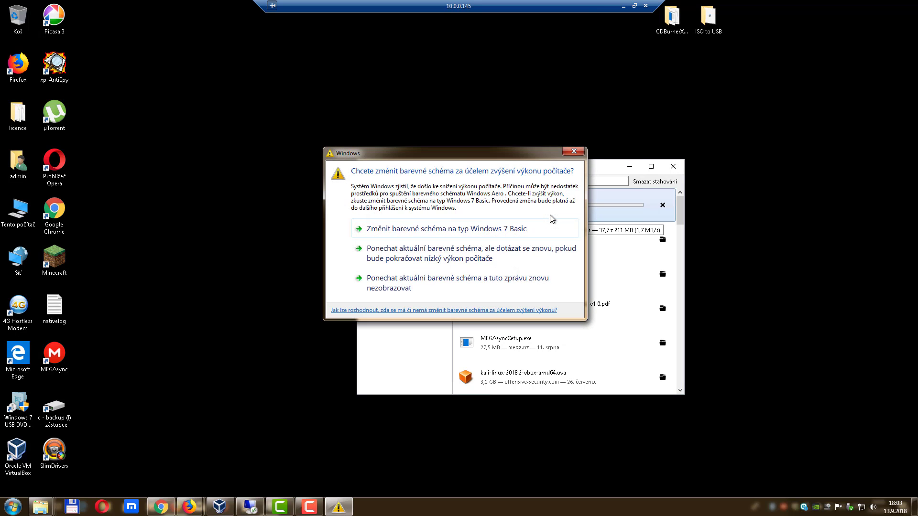
pyautogui.click(435, 287)
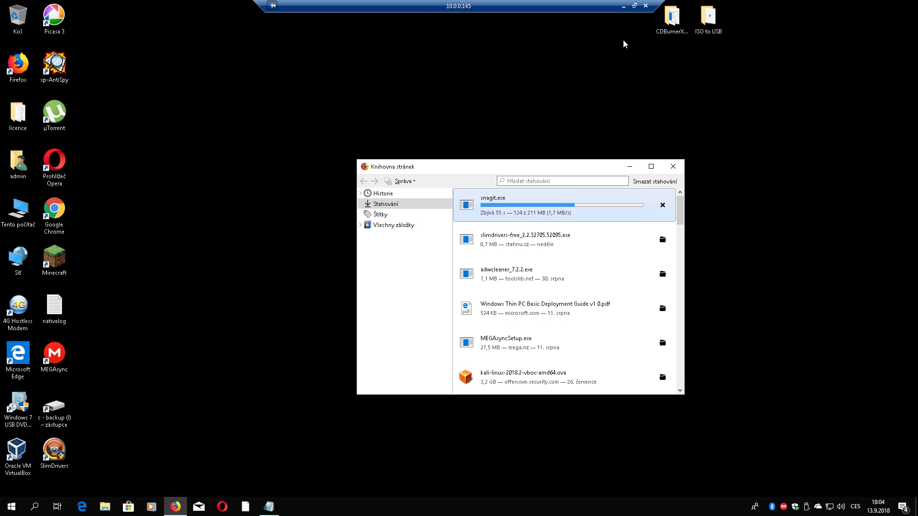
# - Once the 211 MB snagit.exe finishes downloading, run the installer
pyautogui.click(633, 6)
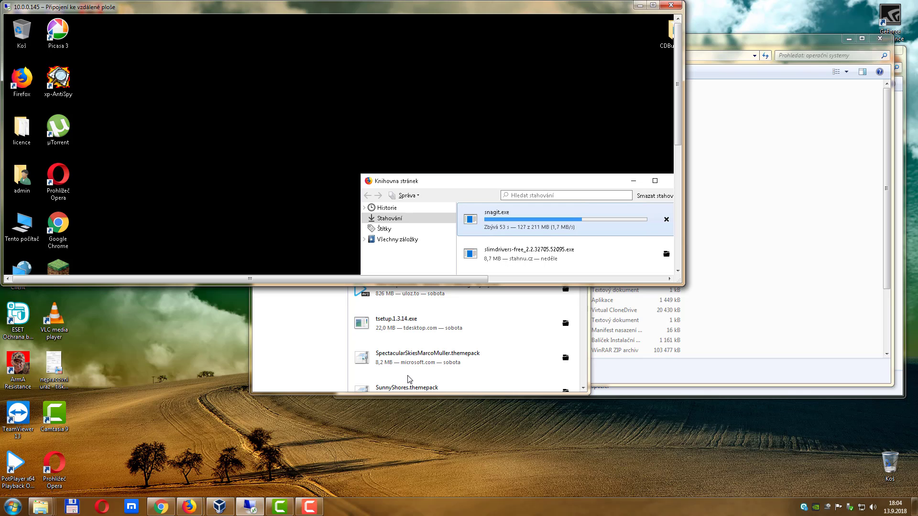
pyautogui.click(314, 507)
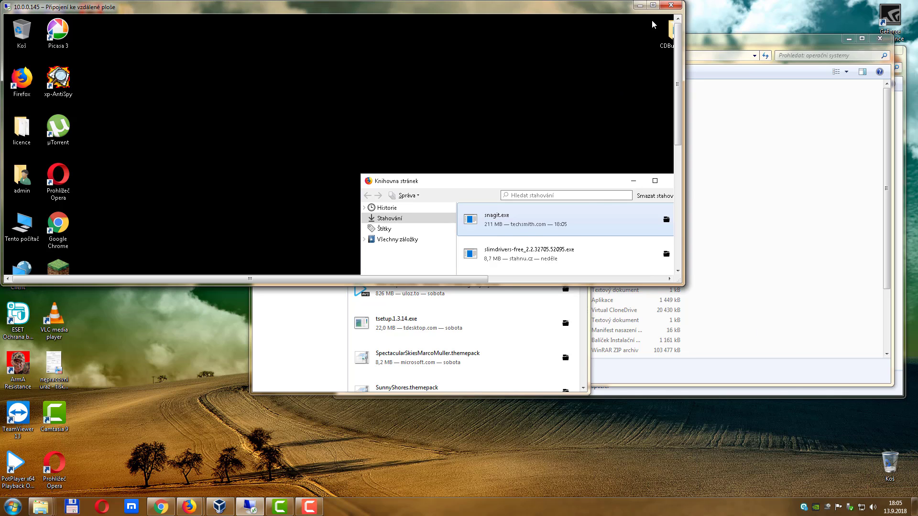
pyautogui.click(653, 5)
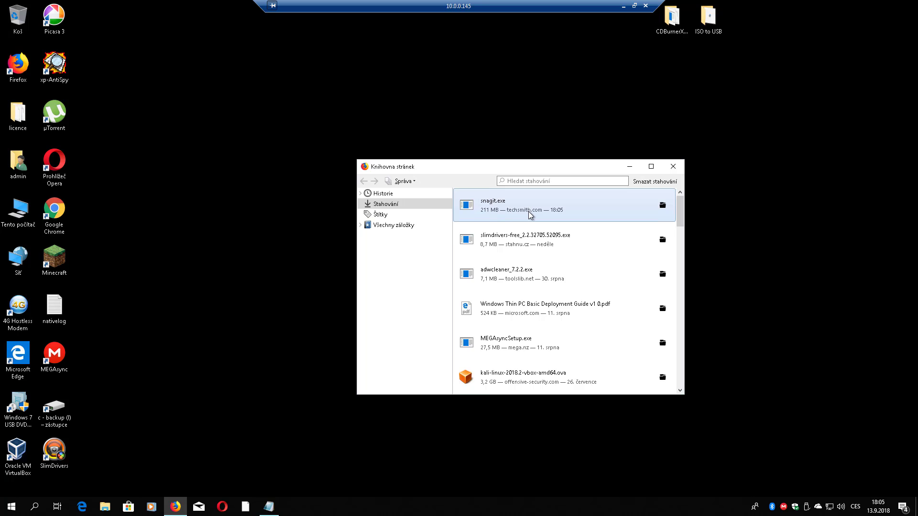
pyautogui.doubleClick(529, 214)
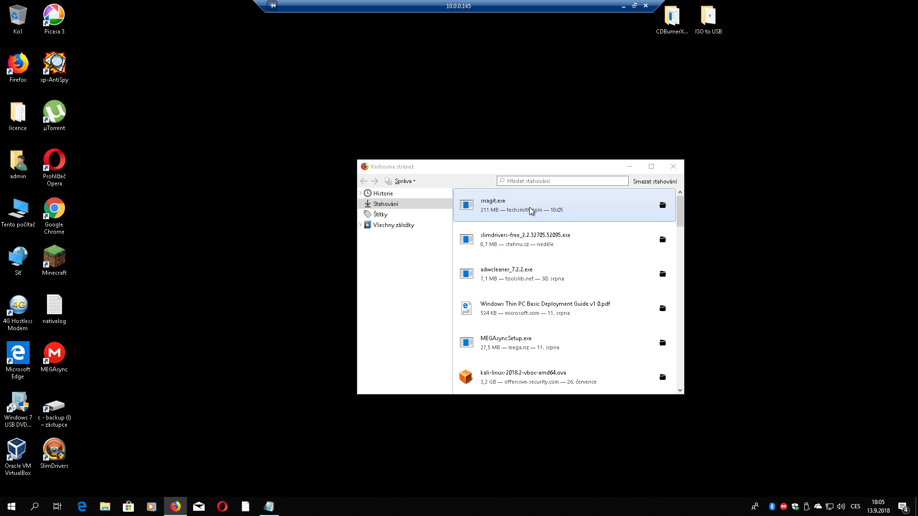
# - Open the Downloads folder containing snagit.exe, then minimize it
pyautogui.rightClick(553, 211)
pyautogui.click(576, 212)
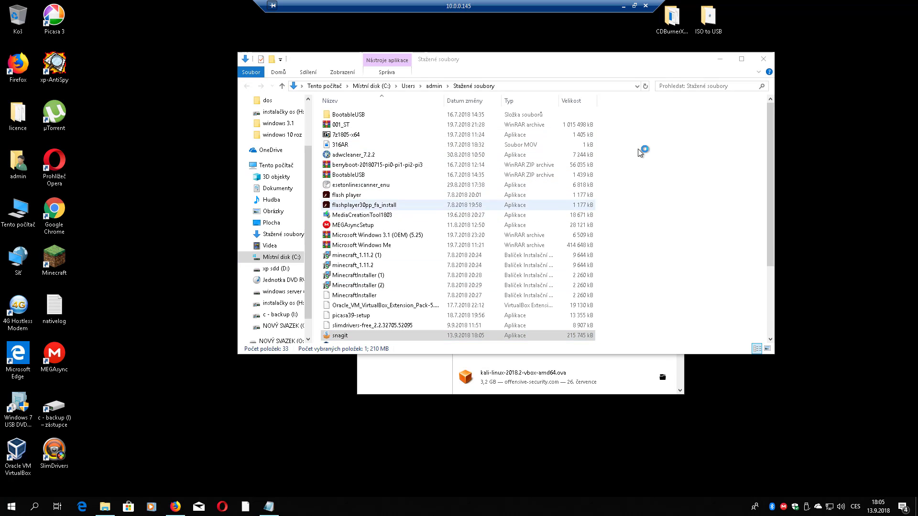
pyautogui.click(720, 58)
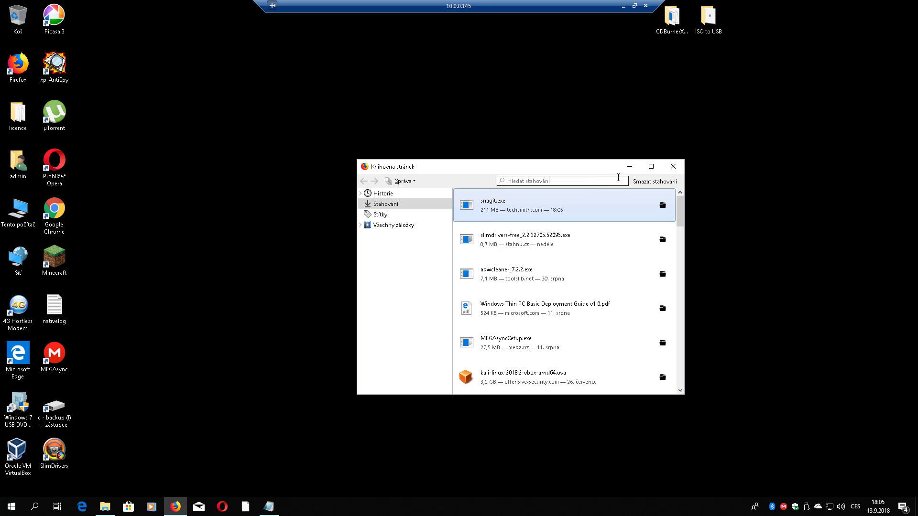
# - Close the downloads library and Notepad notes, leaving the Snagit installer in view
pyautogui.click(673, 167)
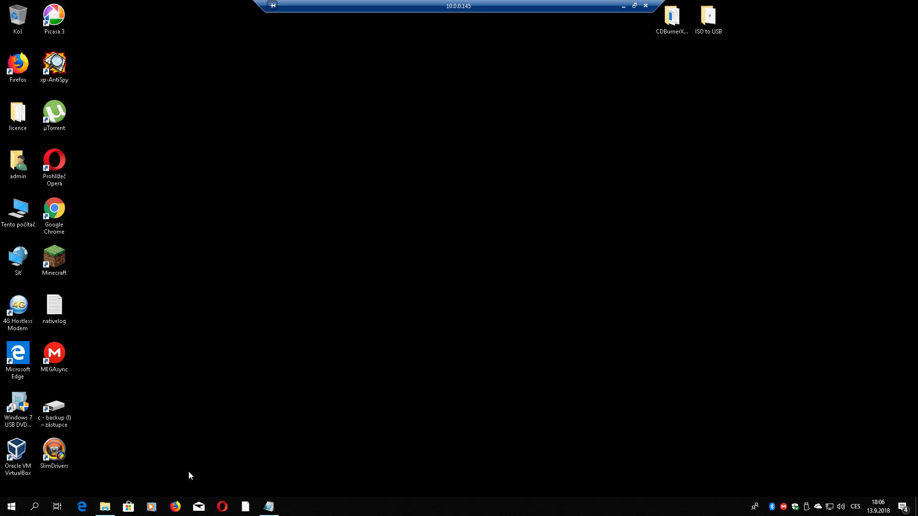
pyautogui.click(268, 507)
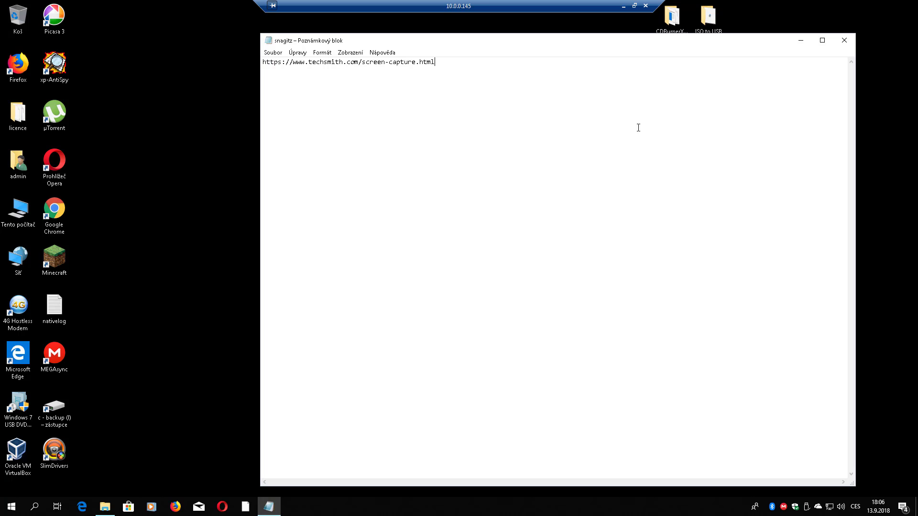
pyautogui.click(844, 40)
pyautogui.click(98, 504)
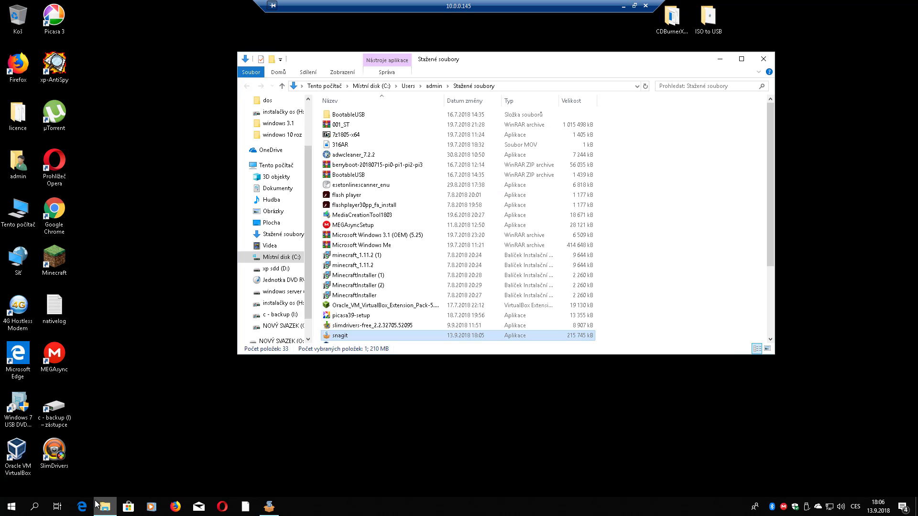
pyautogui.click(719, 59)
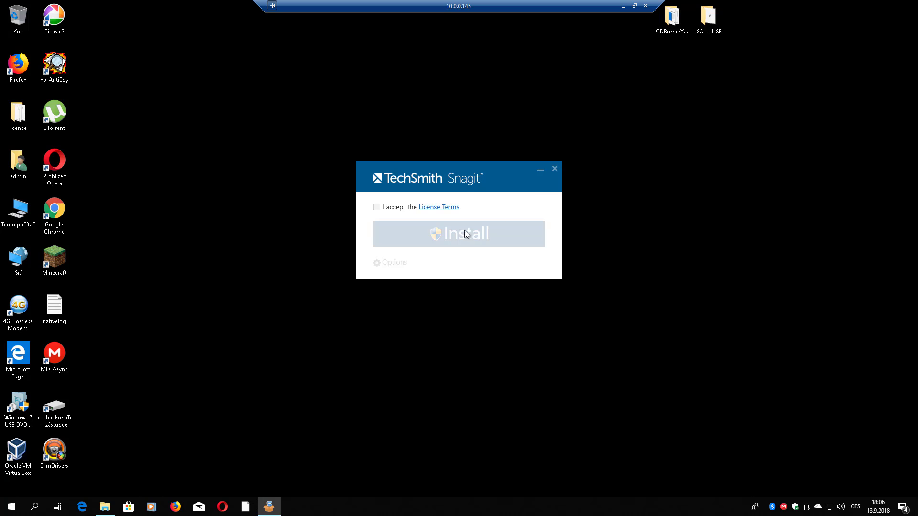
# - Accept the Snagit licence terms, install, and approve the UAC prompt with Ano
pyautogui.click(377, 207)
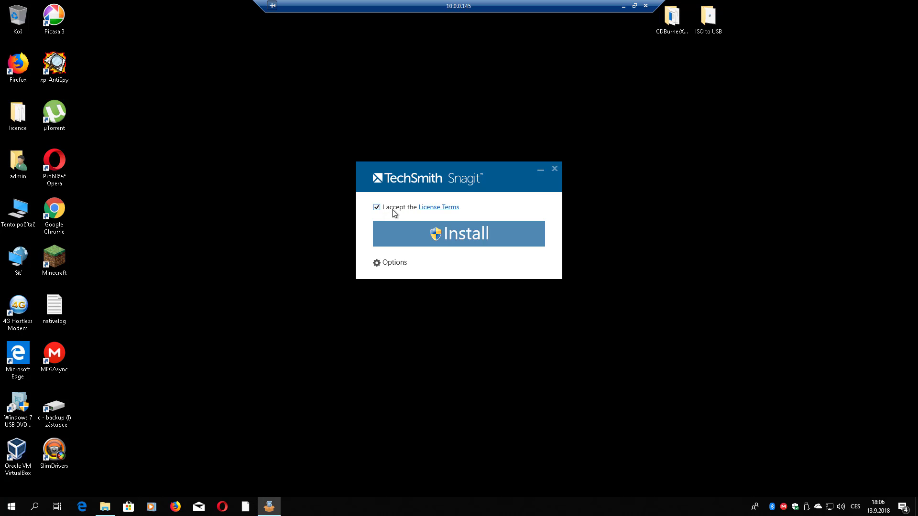
pyautogui.click(468, 234)
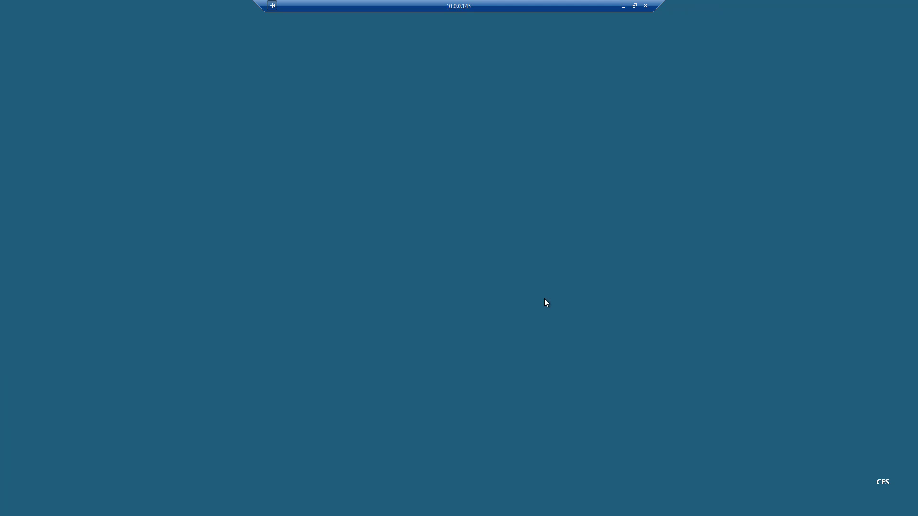
pyautogui.click(398, 318)
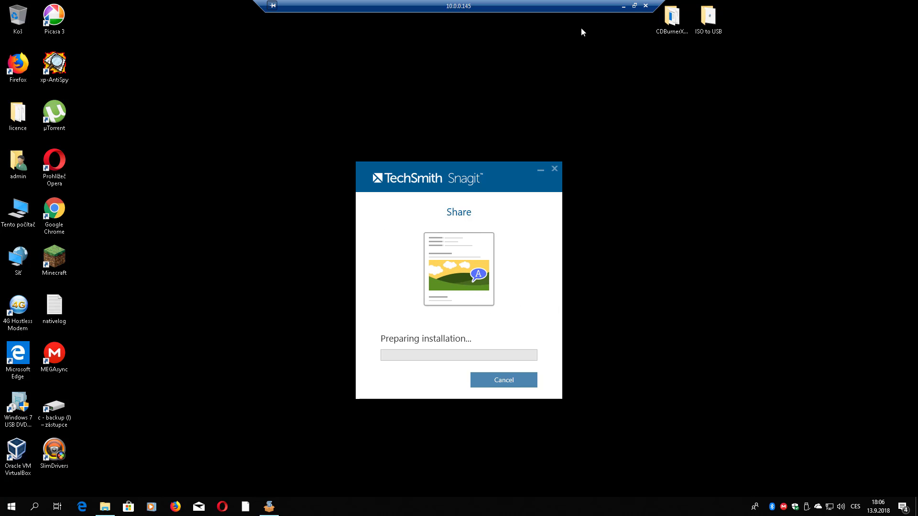
# - Resume the paused .vhd download with Pokračovat and minimize the Firefox Library
pyautogui.click(634, 5)
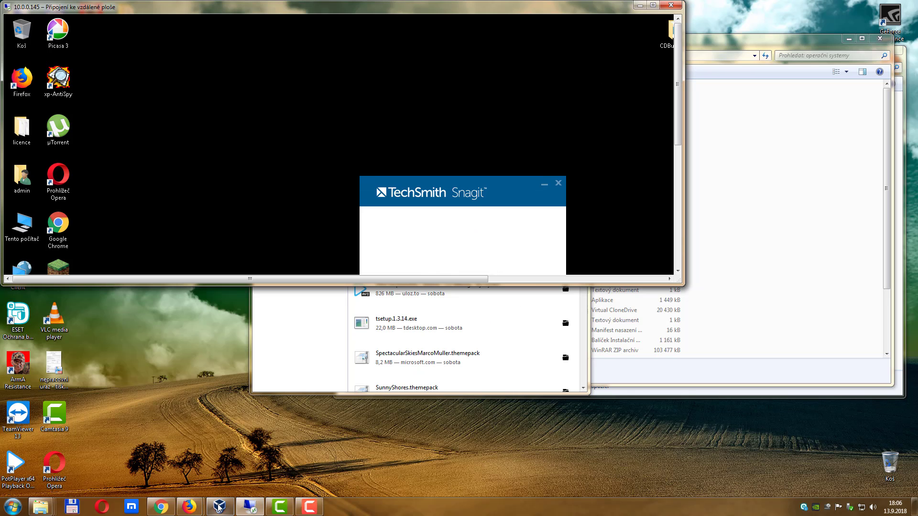
pyautogui.click(338, 358)
pyautogui.rightClick(439, 191)
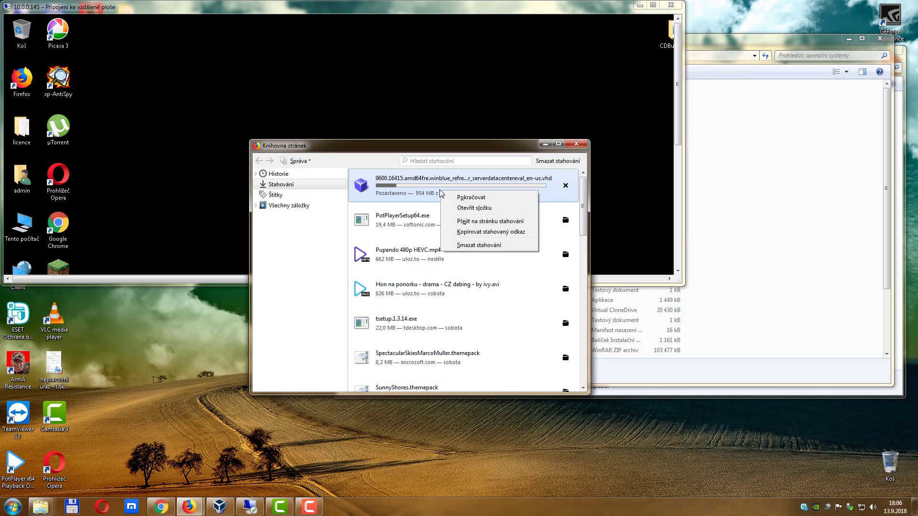
pyautogui.click(451, 194)
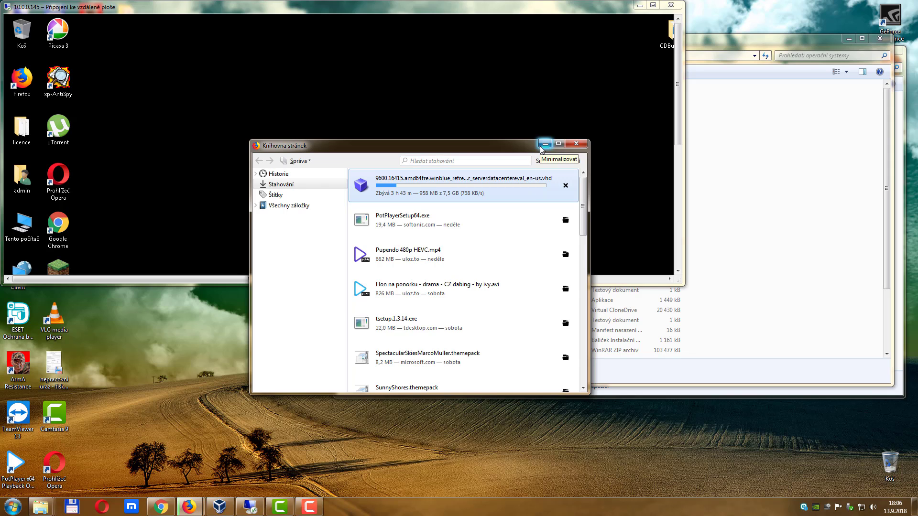
pyautogui.click(544, 144)
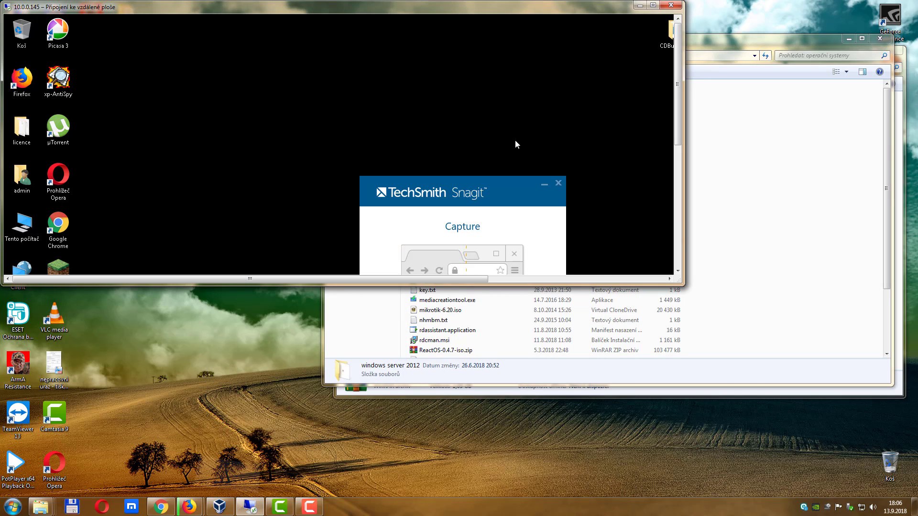
# - Enlarge the remote desktop window and wait for the installer to reach the hotkey conflict prompt
pyautogui.click(653, 5)
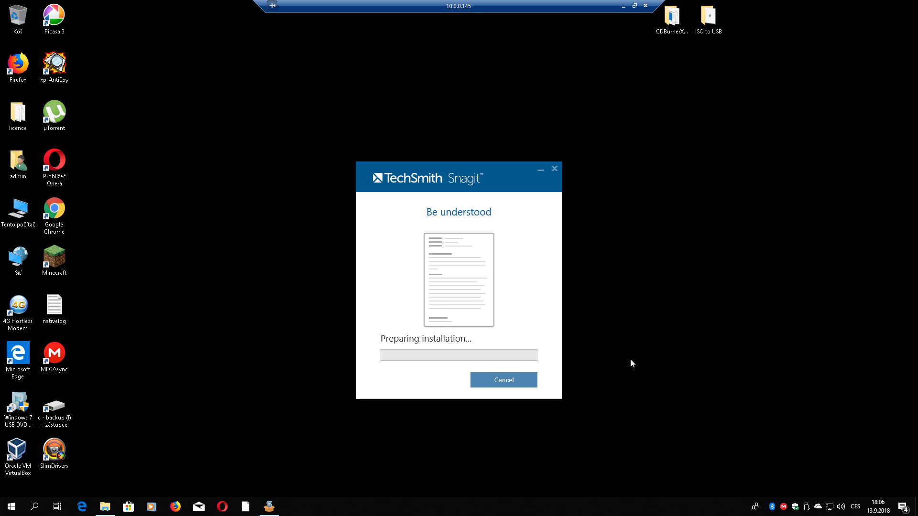
pyautogui.click(634, 6)
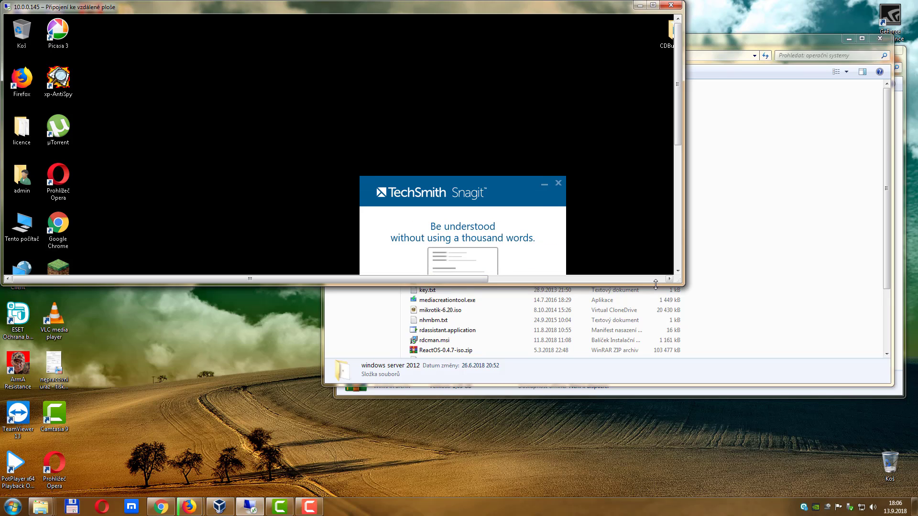
pyautogui.moveTo(656, 285); pyautogui.dragTo(656, 431)
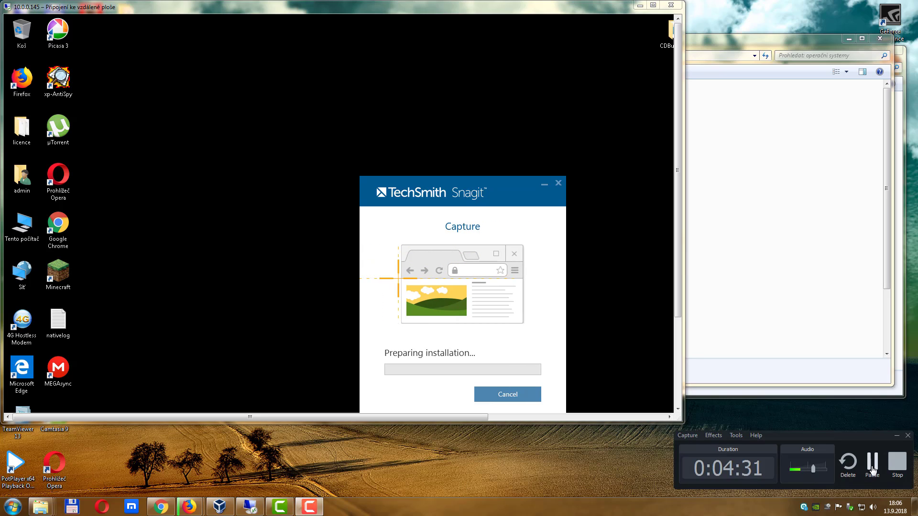
pyautogui.click(872, 463)
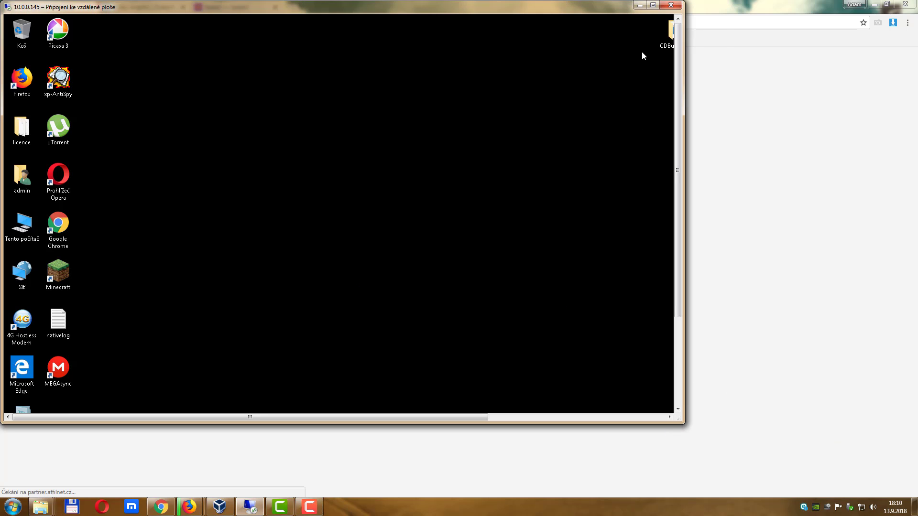
pyautogui.click(653, 5)
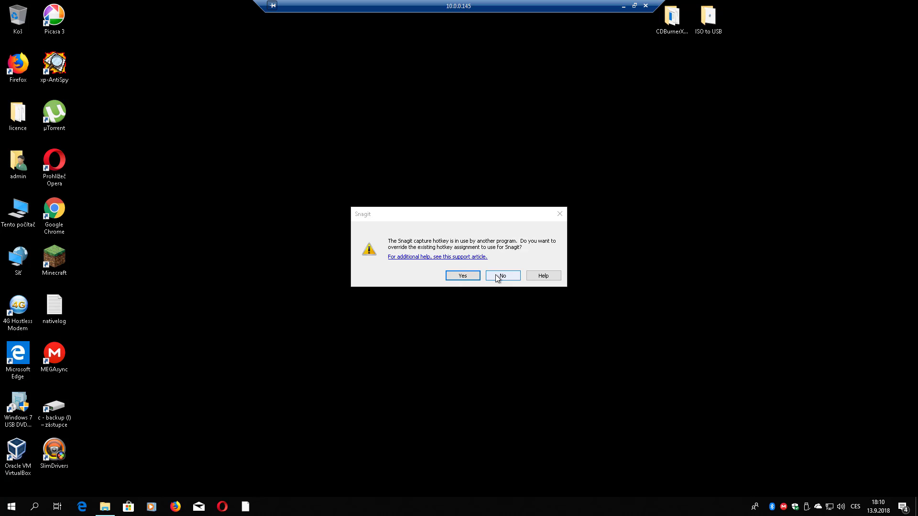
# - Let Snagit override the capture hotkey, then choose Sign In to Start Trial from the tray icon
pyautogui.click(471, 278)
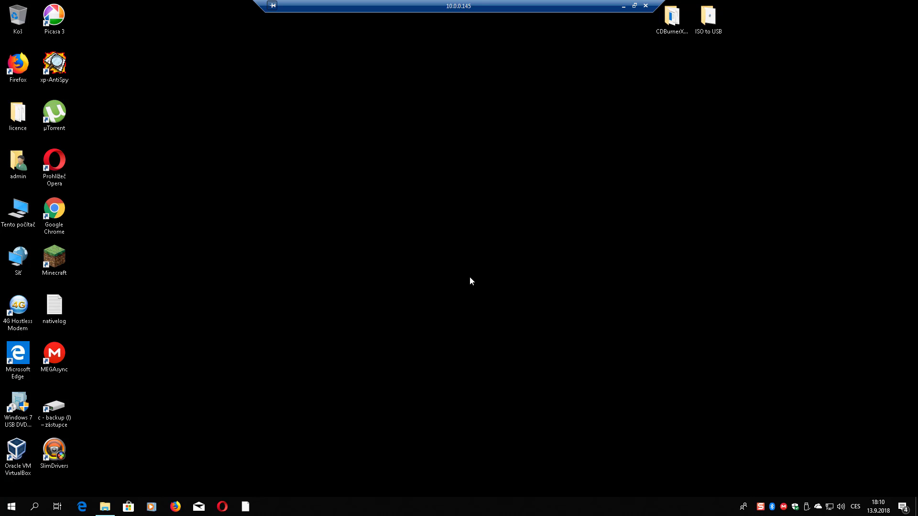
pyautogui.click(760, 507)
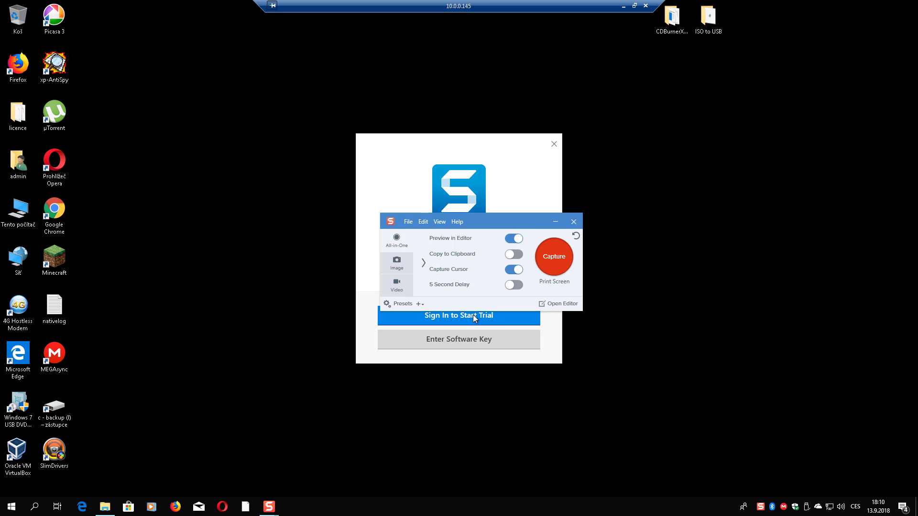
pyautogui.click(472, 314)
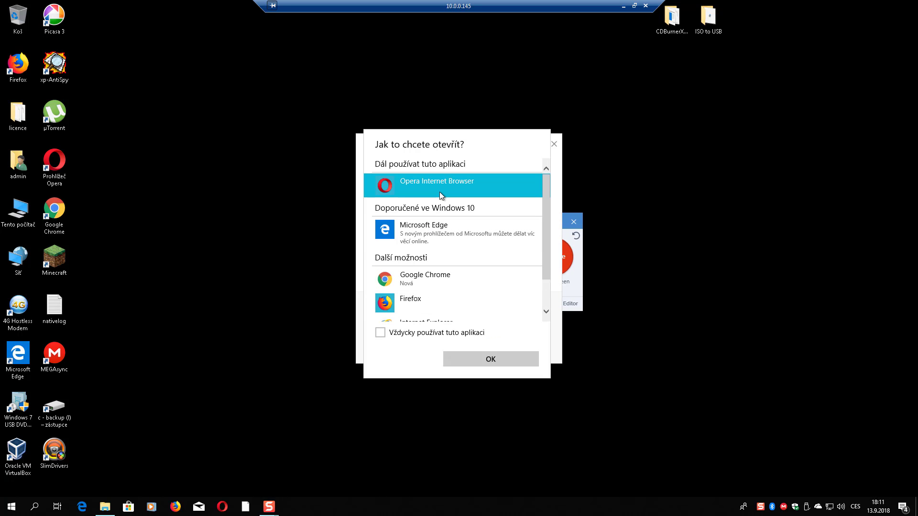
# - Choose Firefox as the browser for the Snagit trial sign-in link
pyautogui.click(423, 303)
pyautogui.click(477, 359)
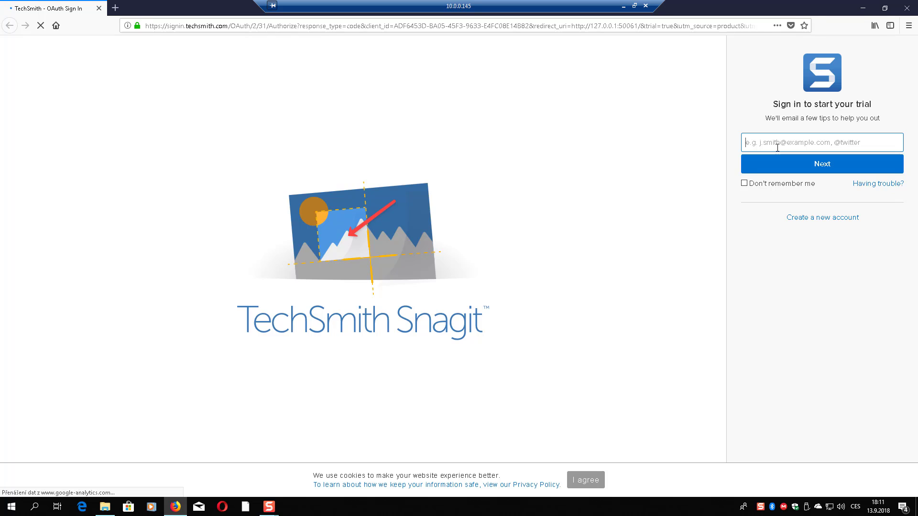
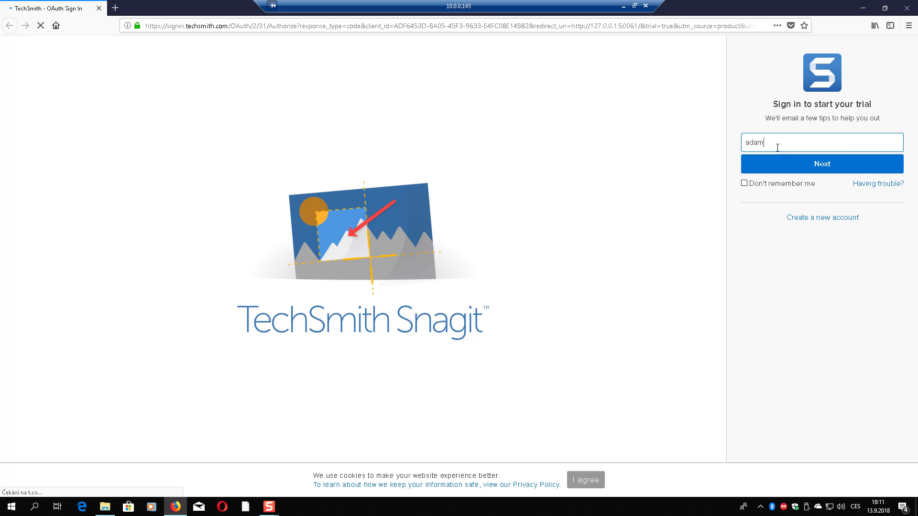
# - Sign in with the account e-mail and password, declining Firefox's offer to save the password
pyautogui.click(793, 165)
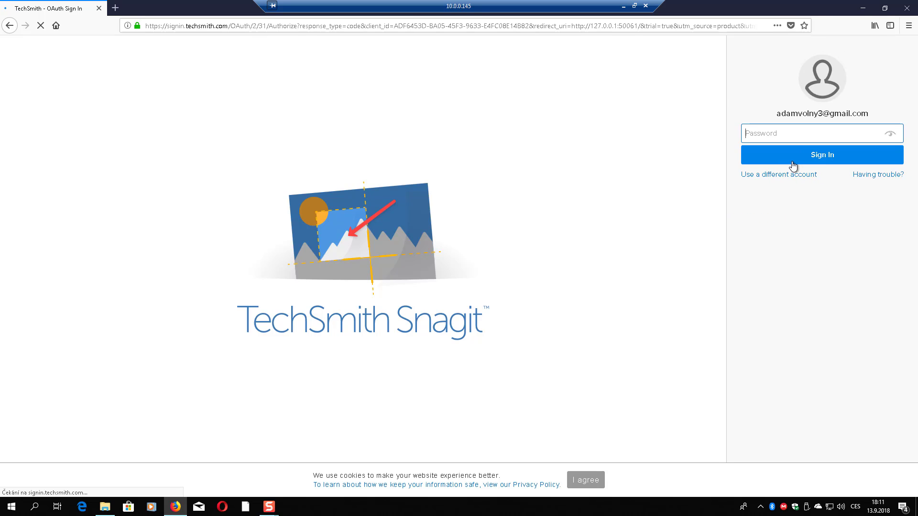
pyautogui.write('********')
pyautogui.click(792, 162)
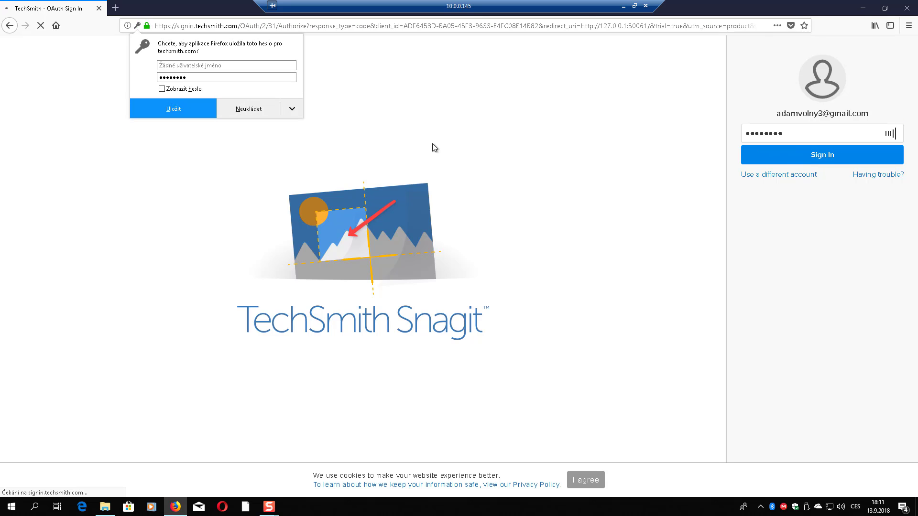
pyautogui.click(271, 113)
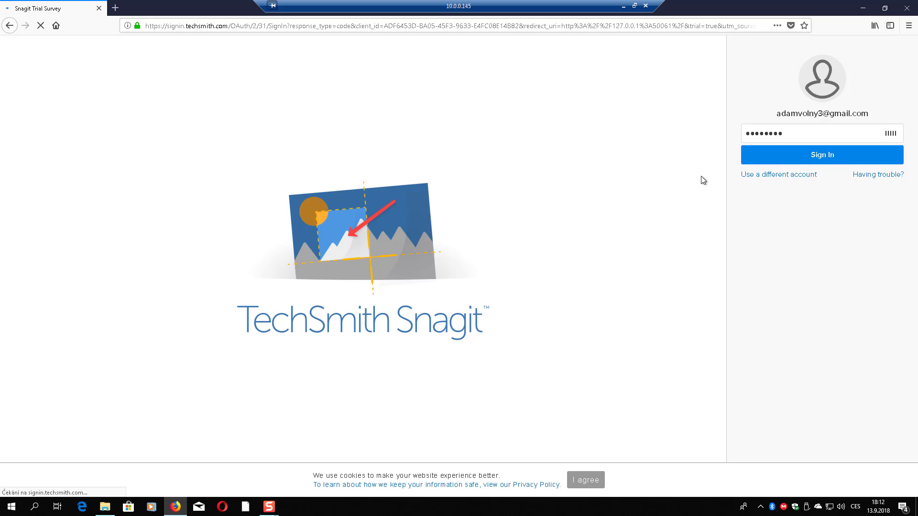
# - Answer the Snagit trial survey with 'Create training or tutorial content' and submit it
pyautogui.click(785, 157)
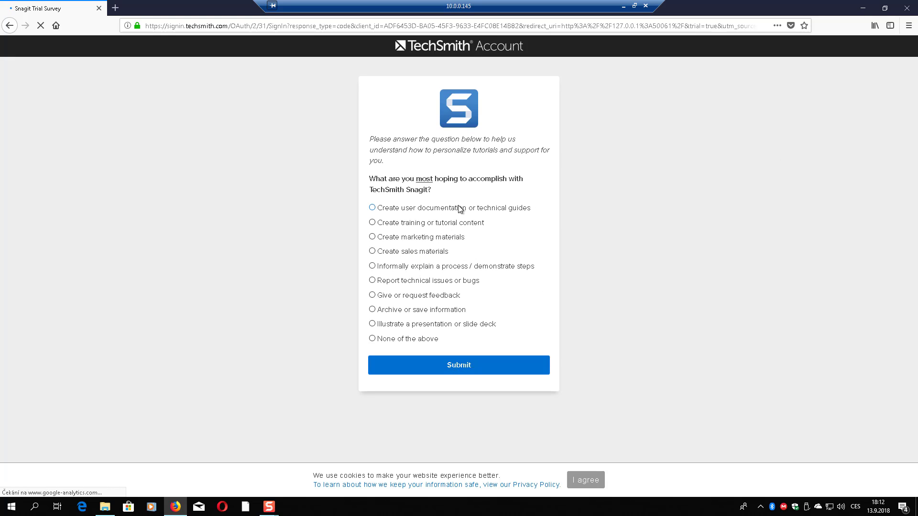
pyautogui.click(456, 210)
pyautogui.click(372, 223)
pyautogui.click(459, 365)
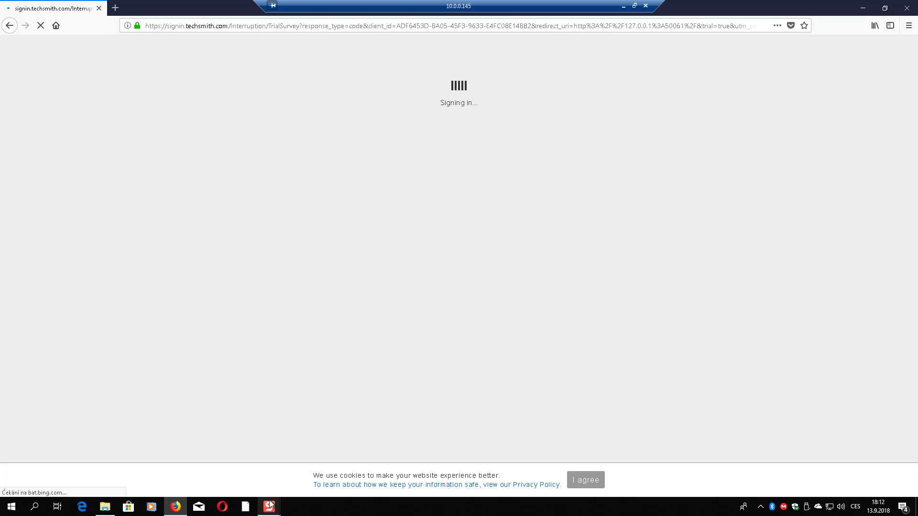
pyautogui.moveTo(270, 506)
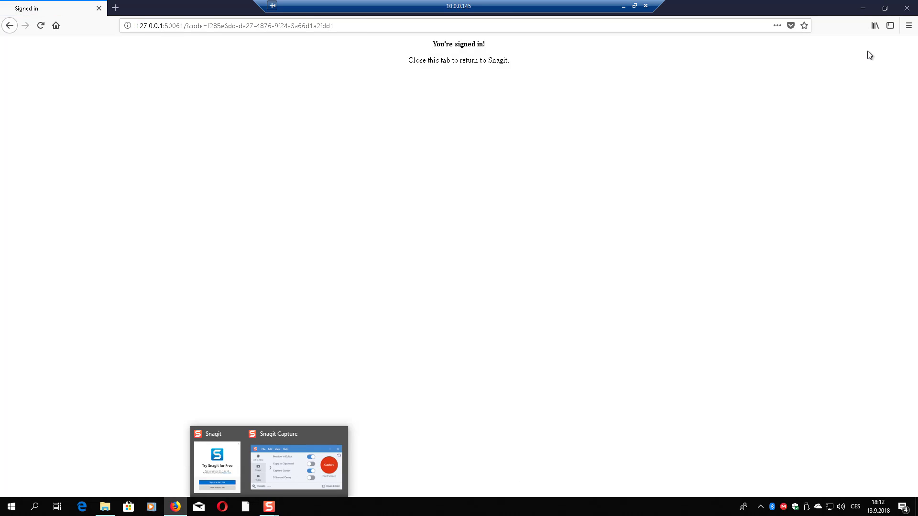
# - Close Firefox and keep Print Screen as Snagit's capture hotkey
pyautogui.click(907, 8)
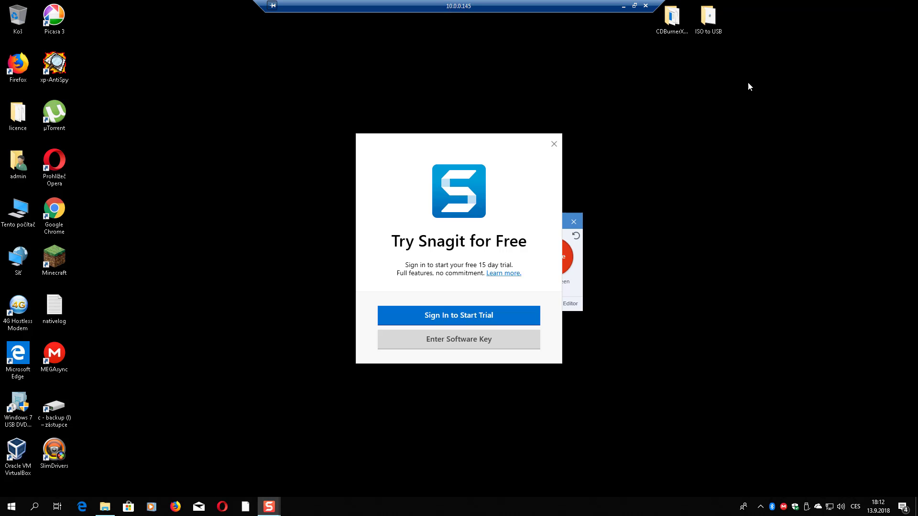
pyautogui.click(576, 281)
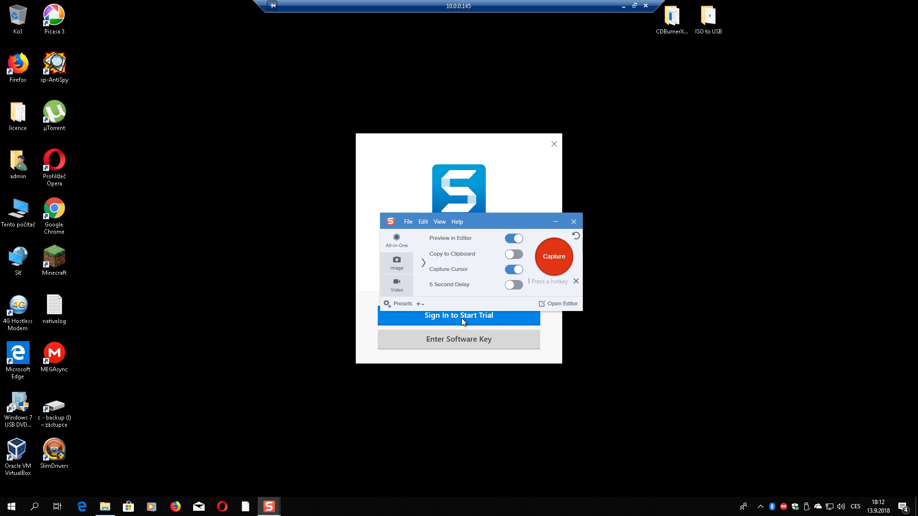
pyautogui.press('Escape')
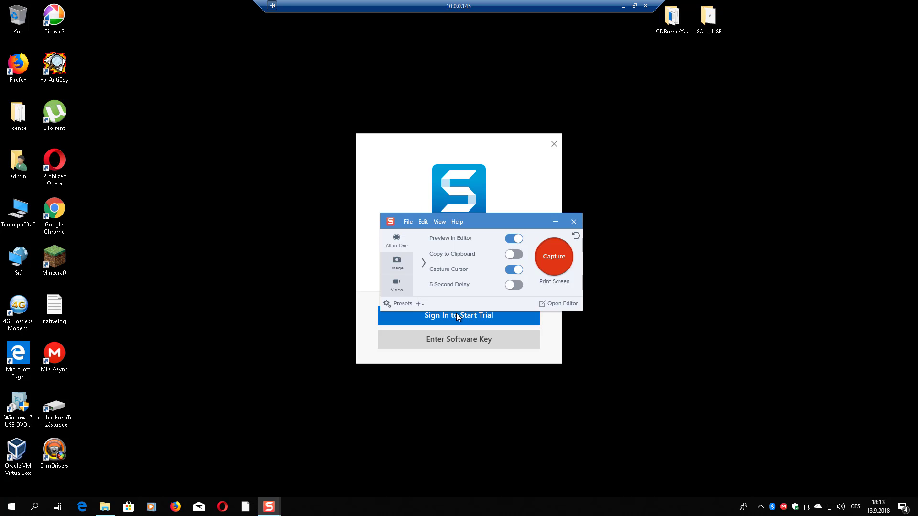
# - Move the Snagit capture window to the bottom centre and launch Oracle VM VirtualBox
pyautogui.moveTo(484, 218); pyautogui.dragTo(665, 209)
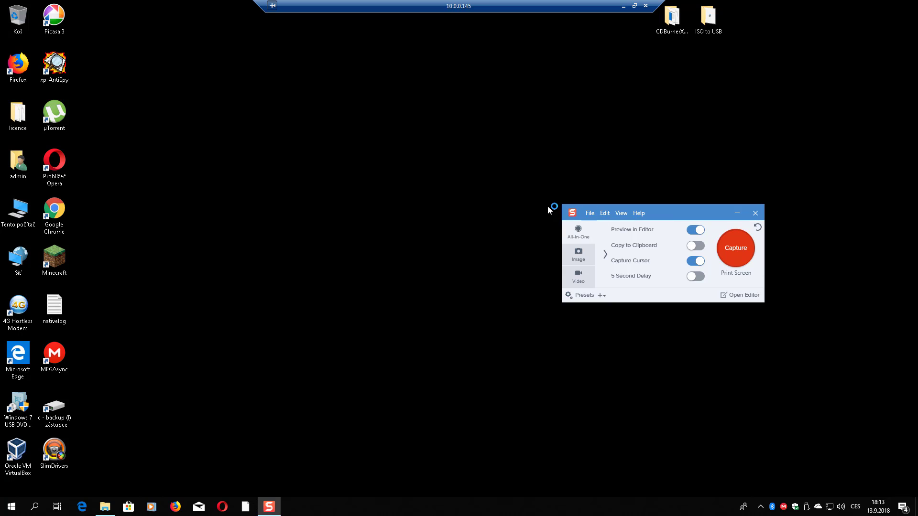
pyautogui.moveTo(658, 217); pyautogui.dragTo(286, 332)
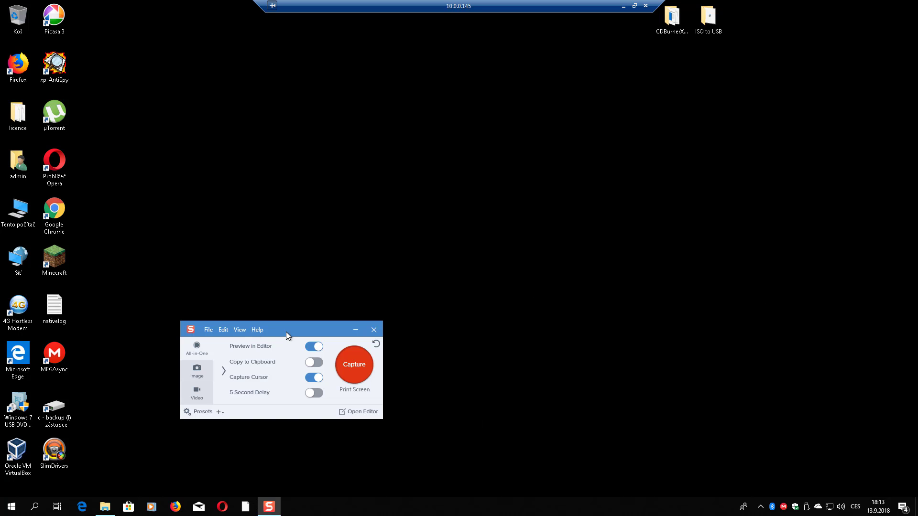
pyautogui.moveTo(356, 335); pyautogui.dragTo(452, 354)
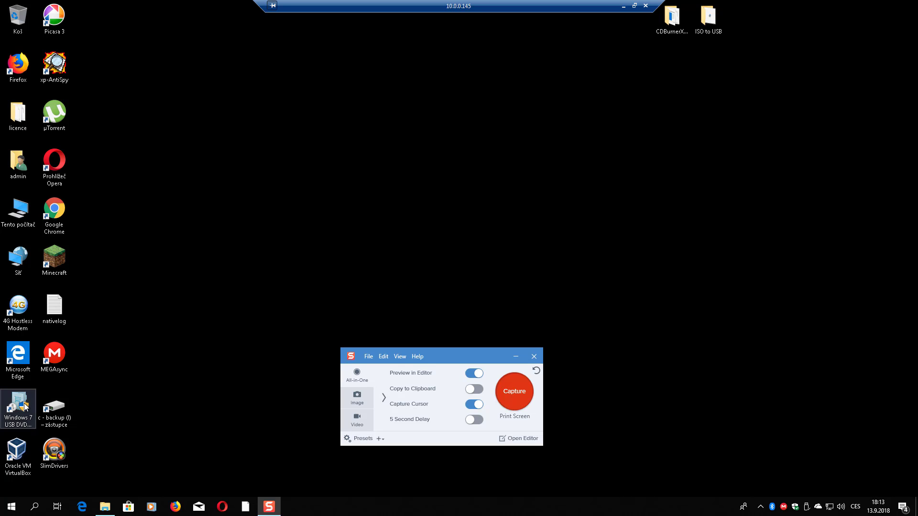
pyautogui.click(6, 445)
pyautogui.doubleClick(6, 445)
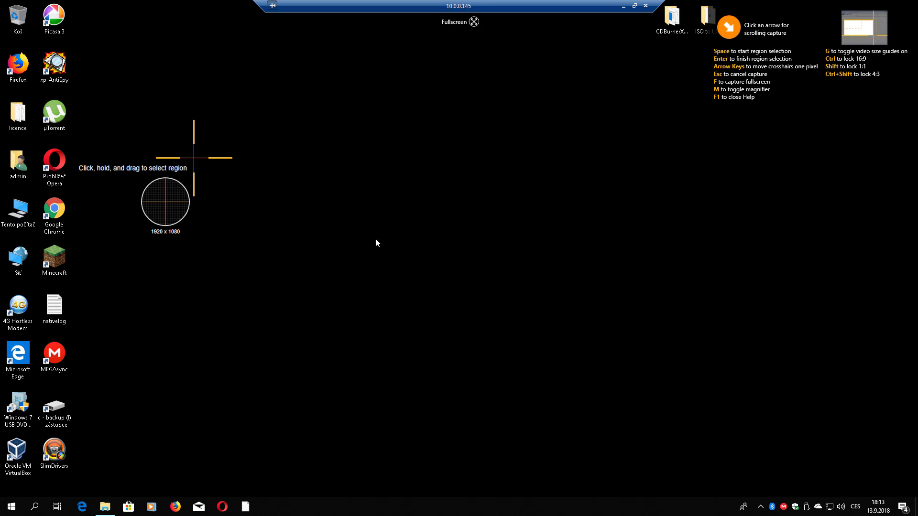
# - Cancel the outlined region capture and dismiss VirtualBox's new-version notice
pyautogui.moveTo(174, 131); pyautogui.dragTo(0, 289)
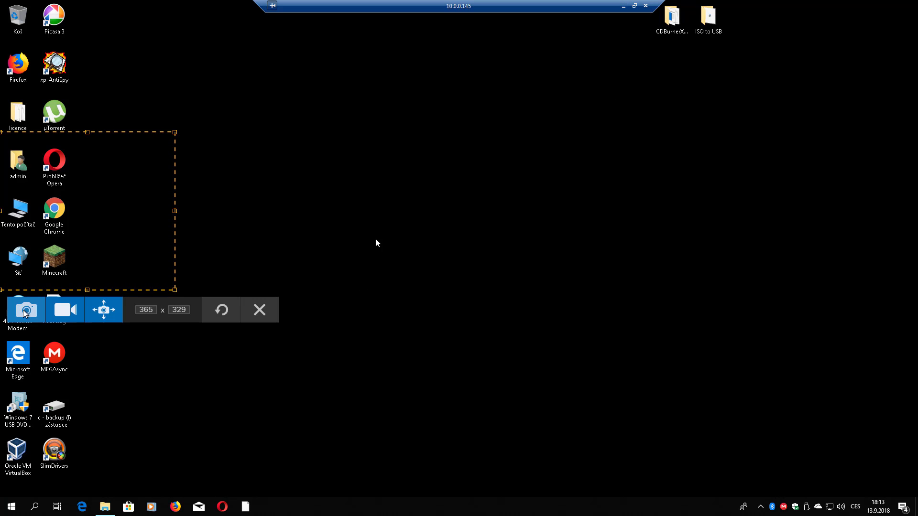
pyautogui.click(25, 311)
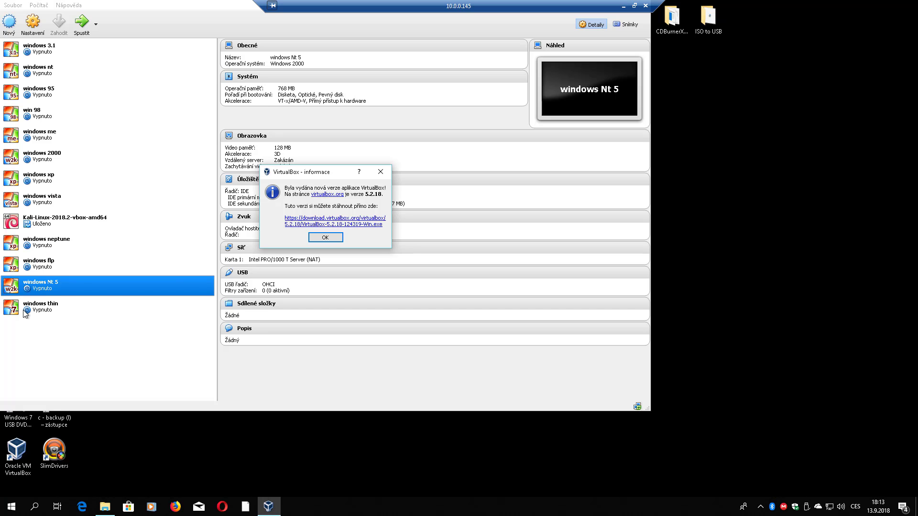
pyautogui.click(320, 237)
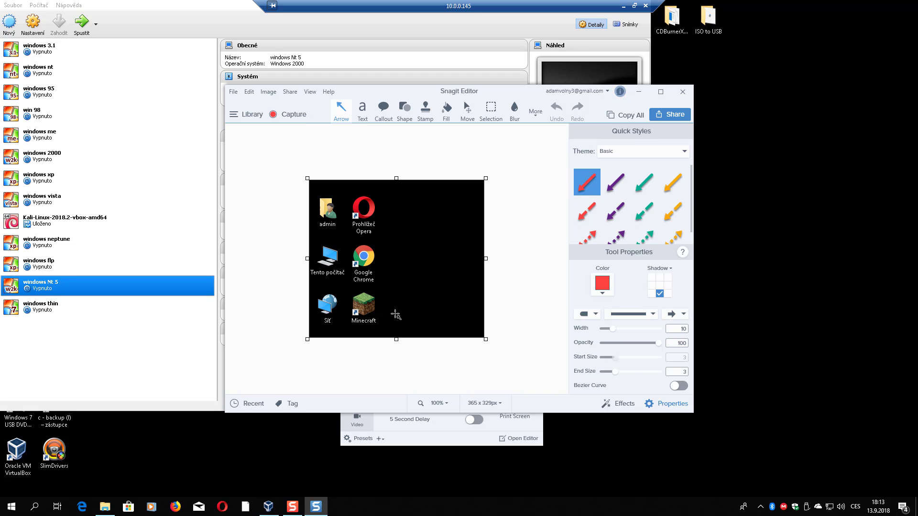
# - Show the windows vista VM's details in VirtualBox and start a new region capture with Print Screen
pyautogui.click(183, 201)
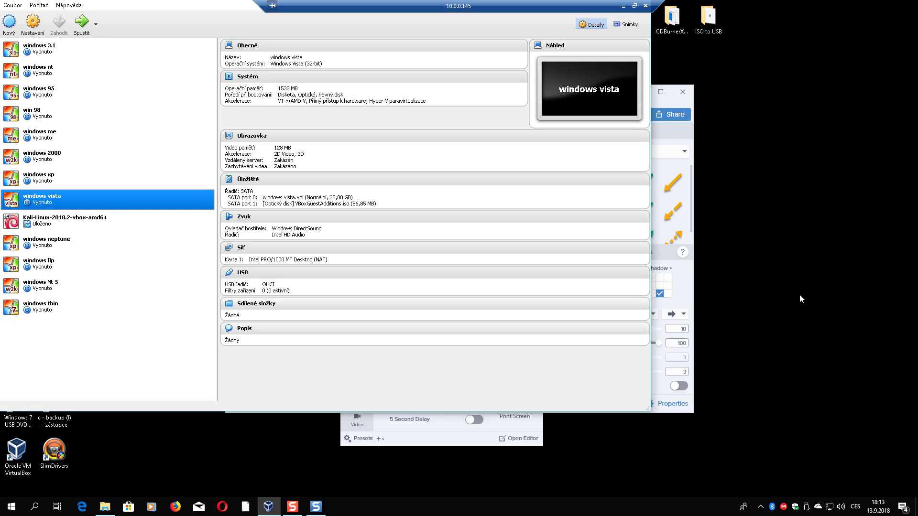
pyautogui.press('Print')
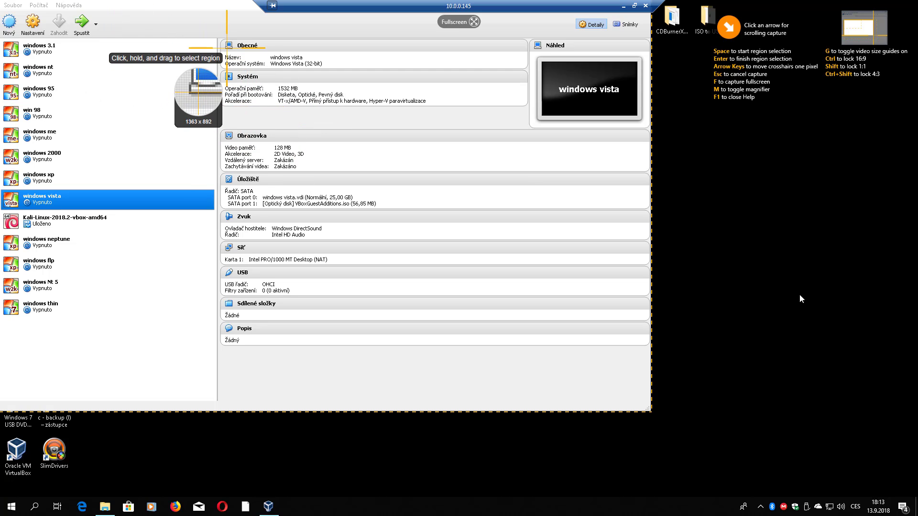
# - Capture the windows vista details panel as a 580 x 637 px image
pyautogui.moveTo(226, 48); pyautogui.dragTo(505, 353)
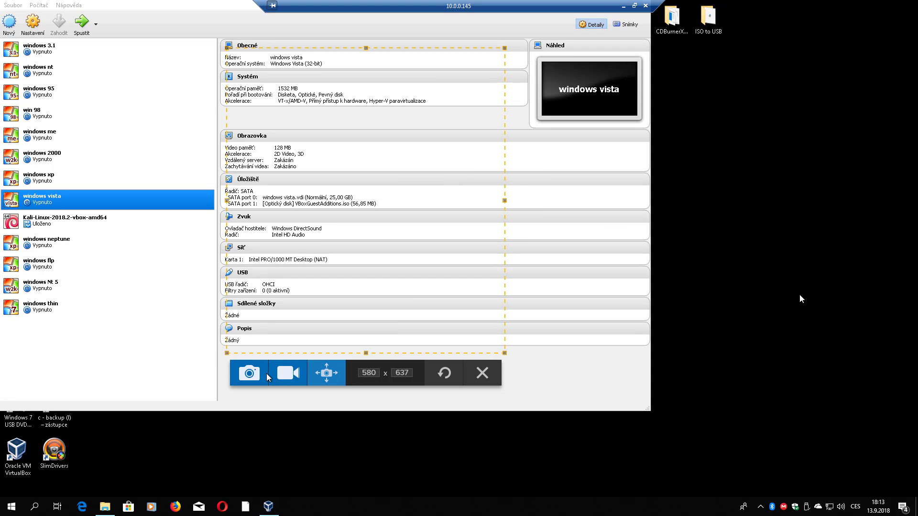
pyautogui.click(249, 373)
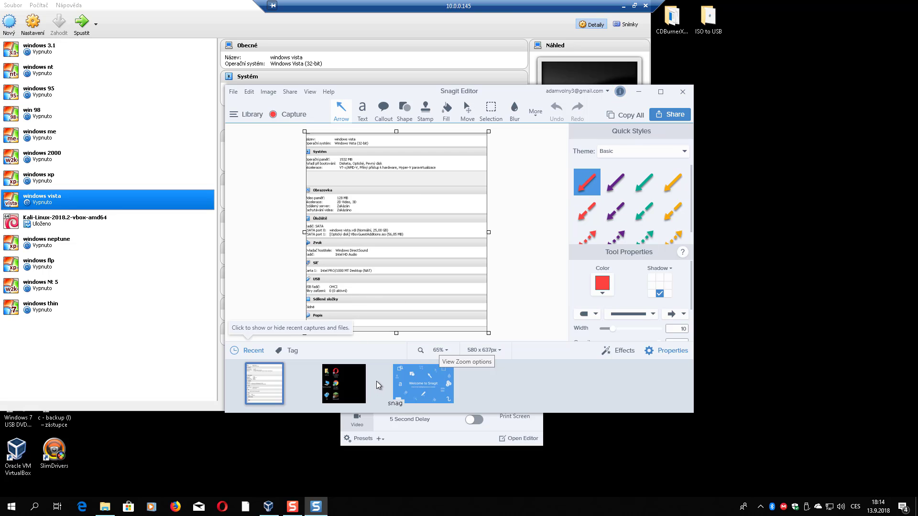
pyautogui.click(348, 381)
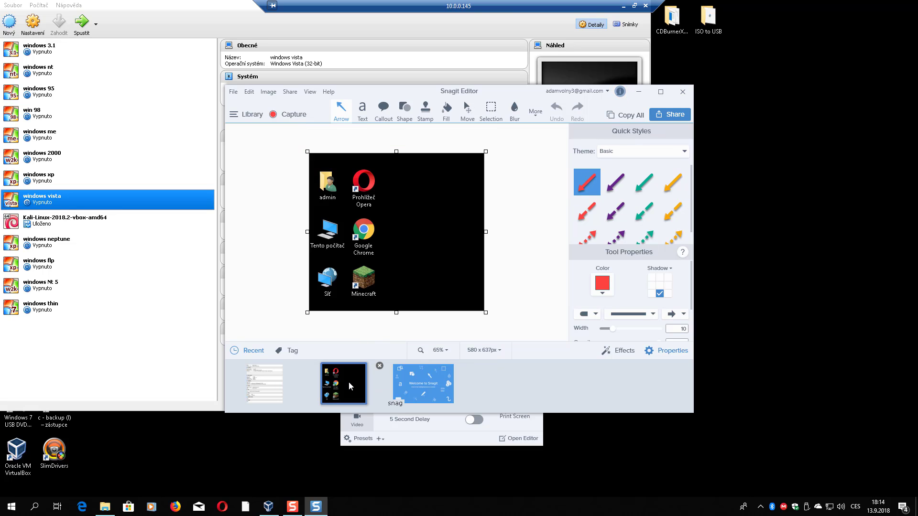
pyautogui.click(234, 92)
pyautogui.click(273, 122)
pyautogui.click(233, 92)
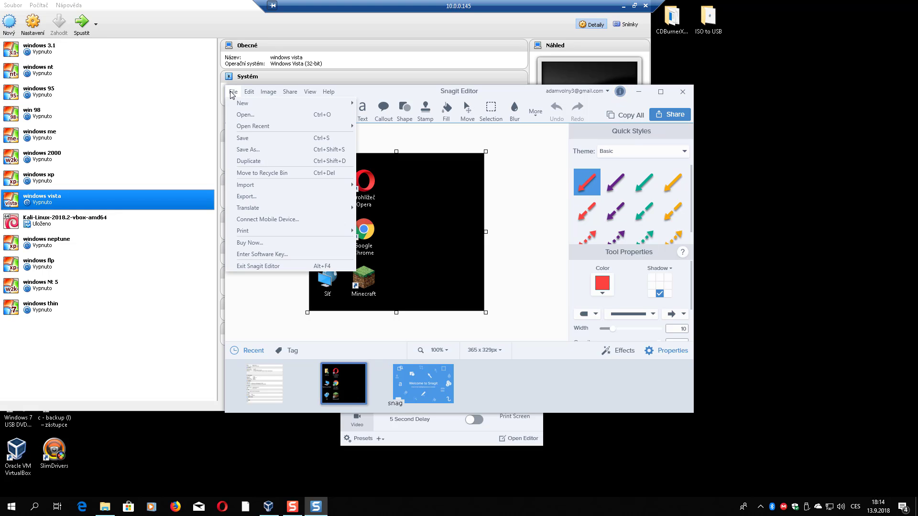
pyautogui.click(254, 151)
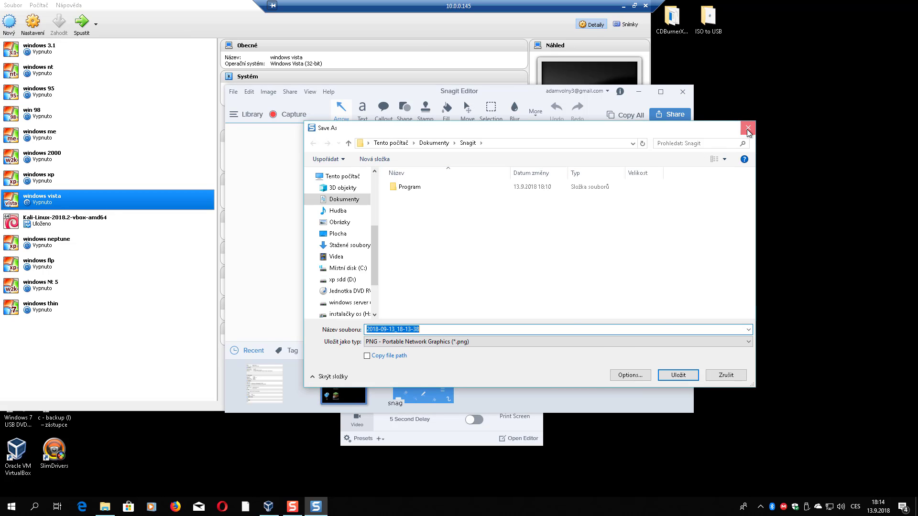
pyautogui.click(748, 129)
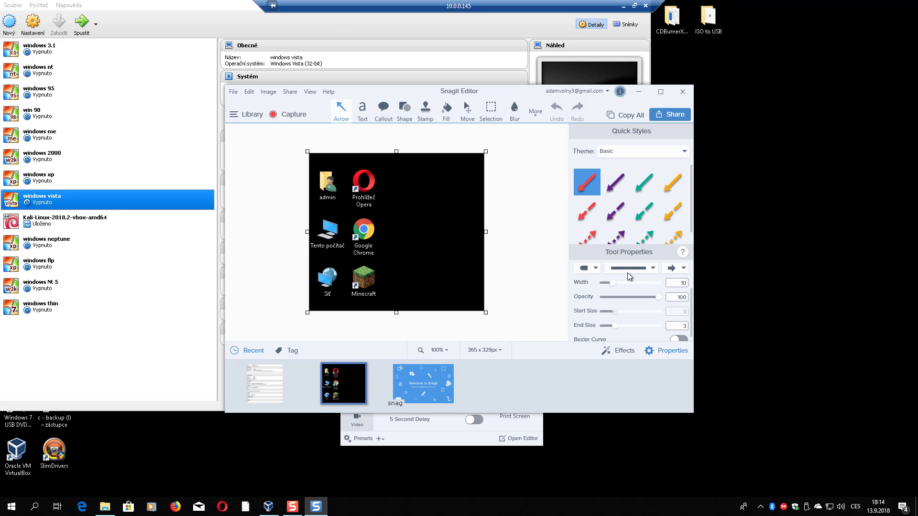
pyautogui.scroll(2, 627, 273)
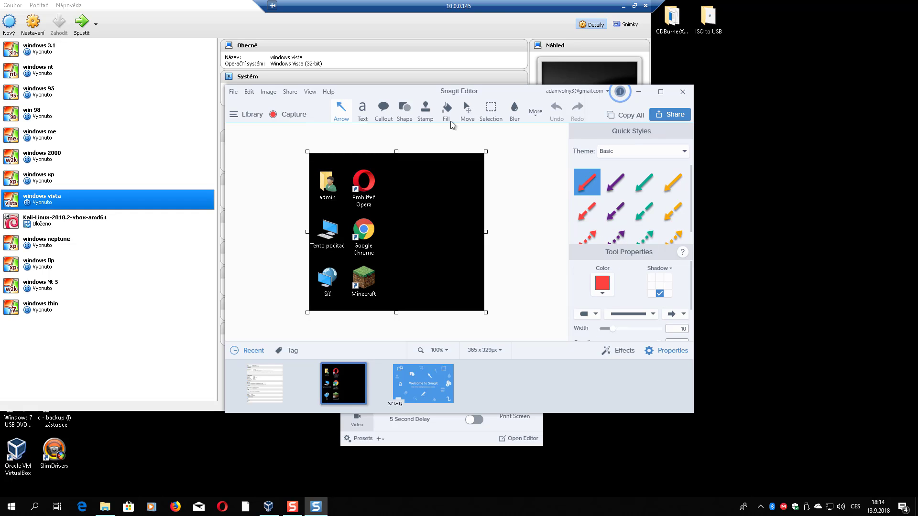
# - Share the black desktop capture via Send to OneDrive For Business
pyautogui.click(266, 92)
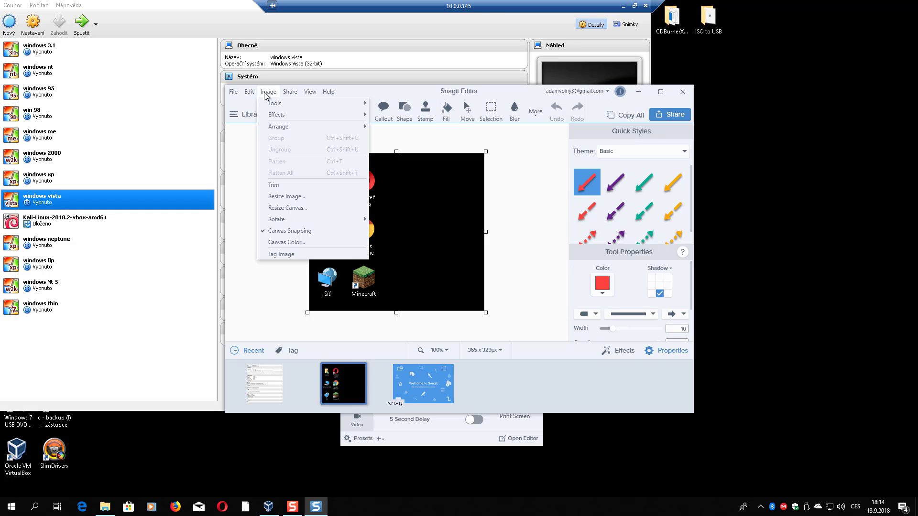
pyautogui.click(290, 92)
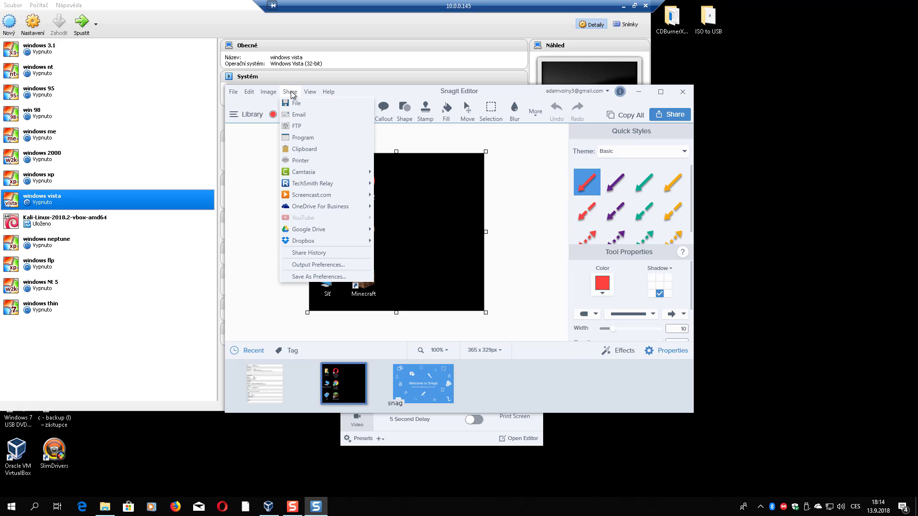
pyautogui.moveTo(321, 174)
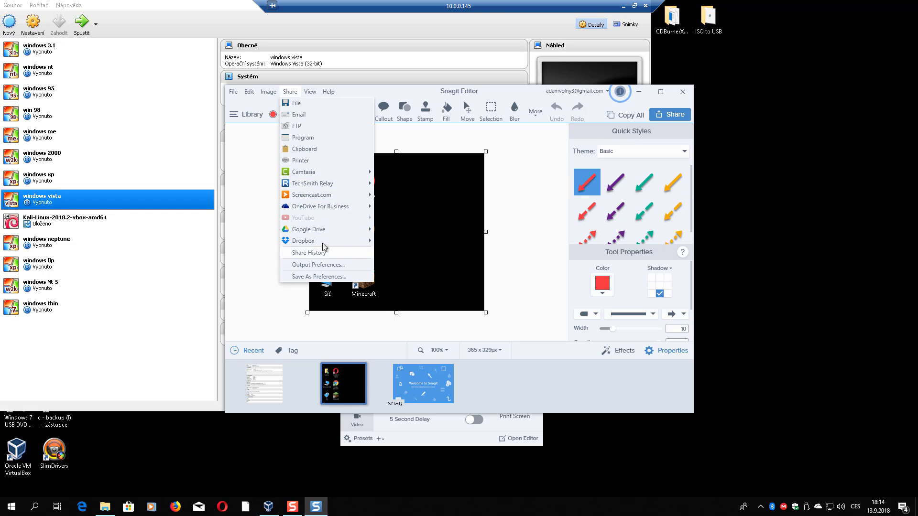
pyautogui.moveTo(332, 231)
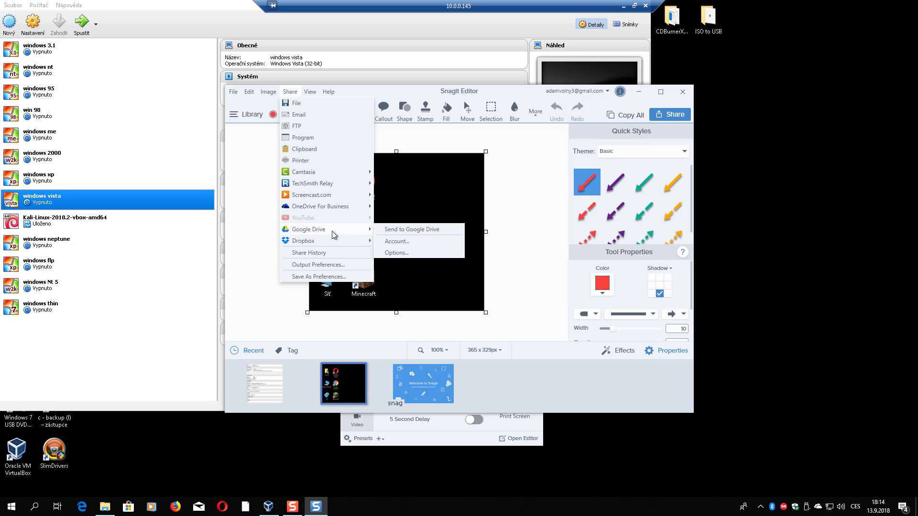
pyautogui.moveTo(331, 210)
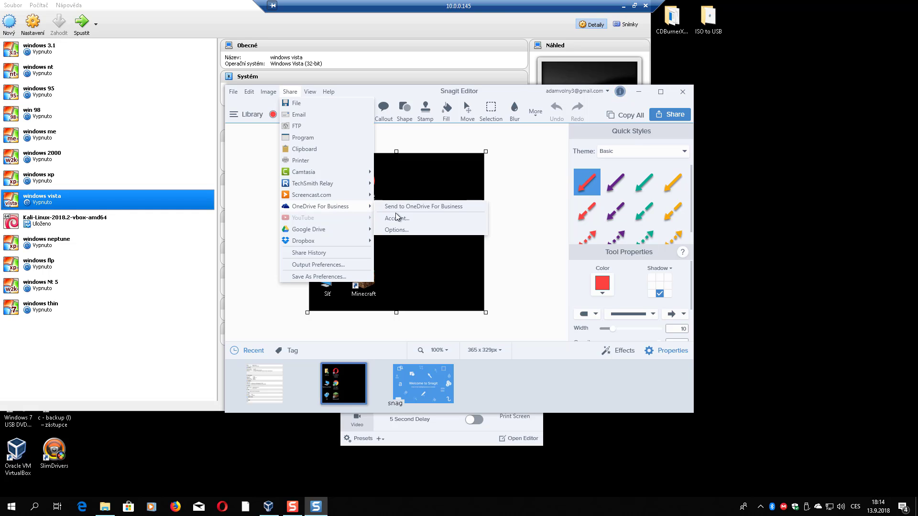
pyautogui.click(429, 208)
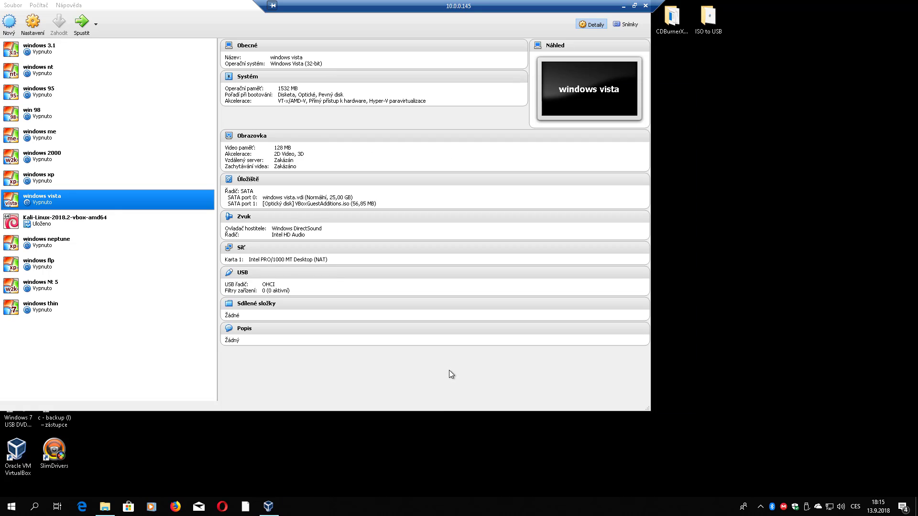
# - Capture VirtualBox's virtual machine list as a 455 x 629 px image
pyautogui.press('Print')
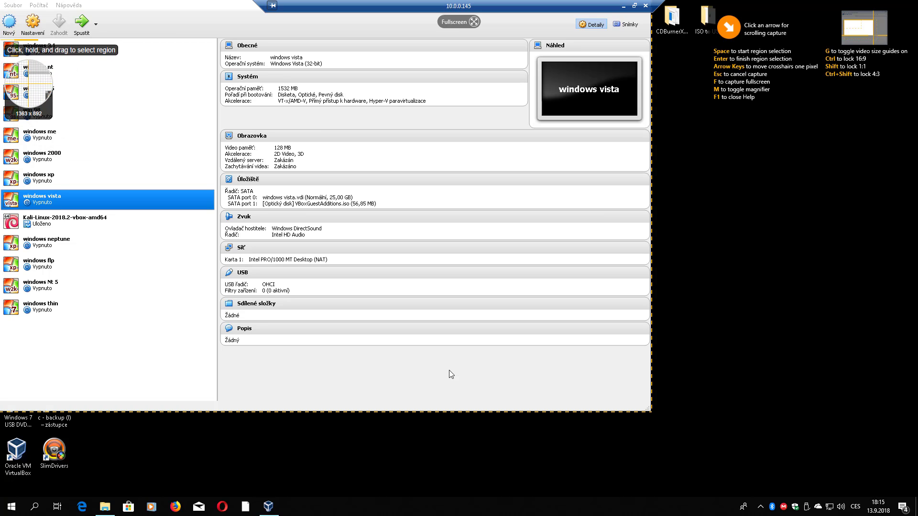
pyautogui.moveTo(0, 39); pyautogui.dragTo(218, 339)
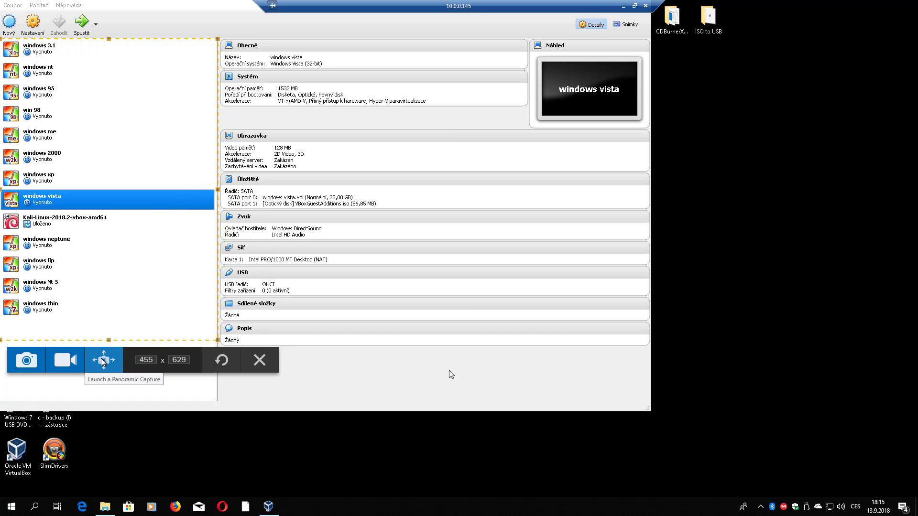
pyautogui.click(32, 362)
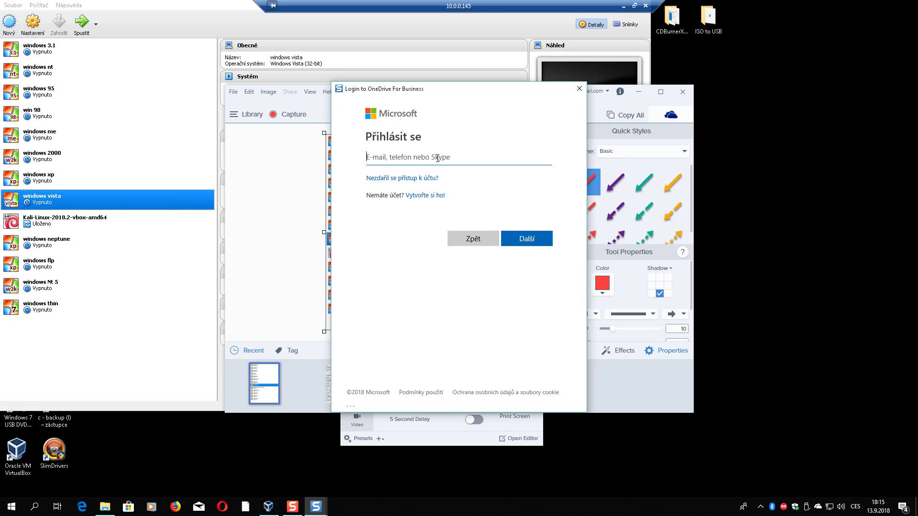
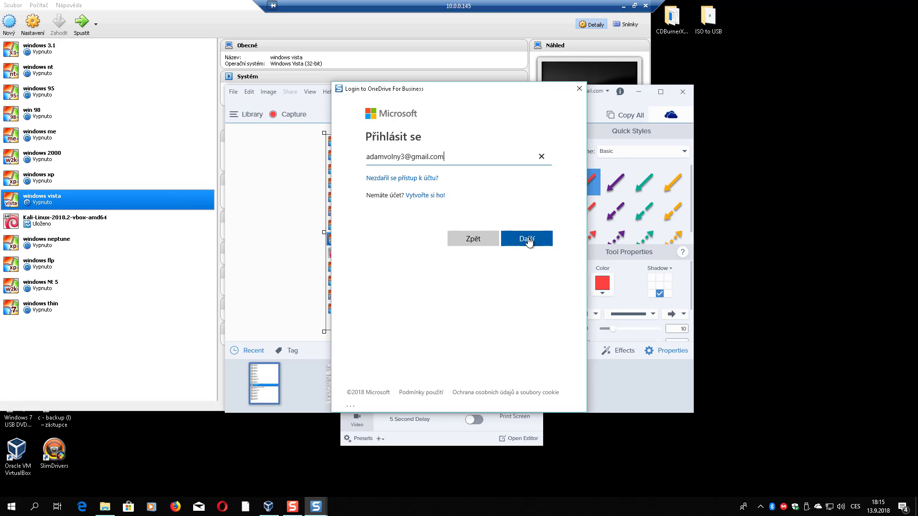
# - Enter the account e-mail in the OneDrive For Business sign-in, submit it, then close the error window
pyautogui.click(528, 241)
pyautogui.click(529, 239)
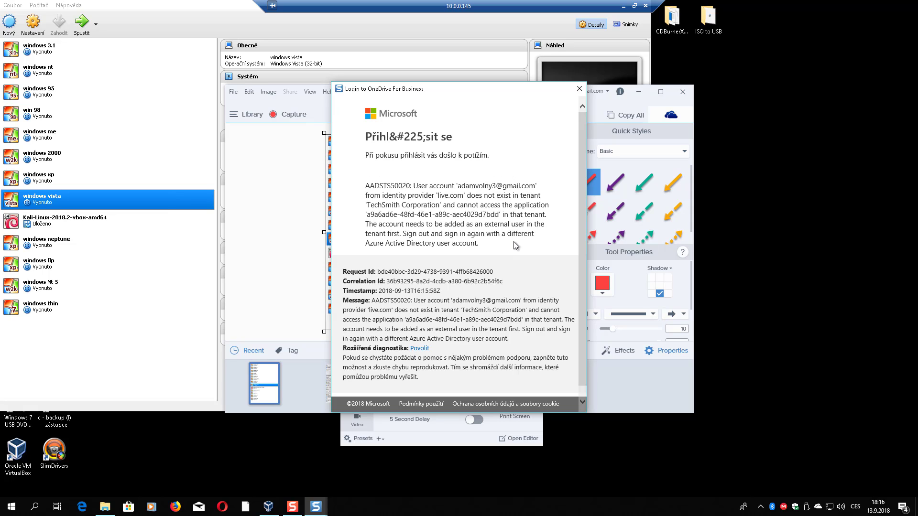
pyautogui.click(578, 91)
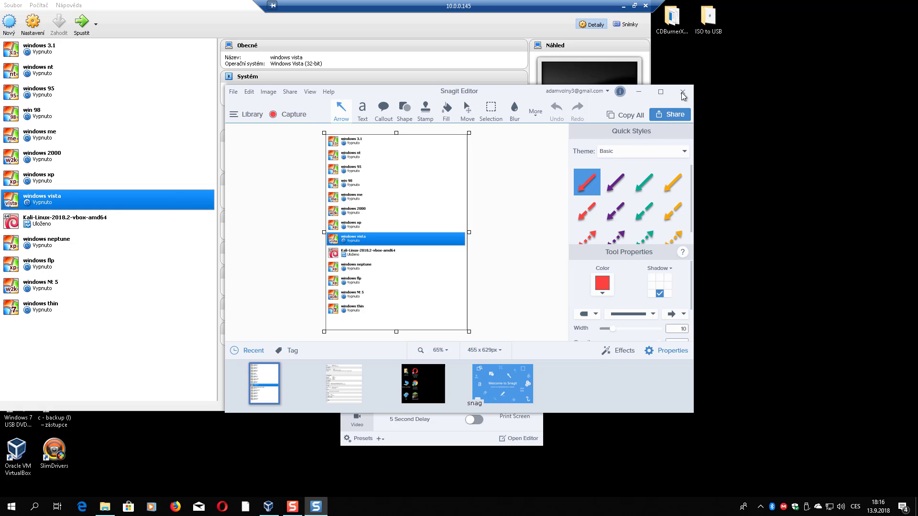
# - Review the machine details and machine list captures from the Recent tray
pyautogui.click(346, 388)
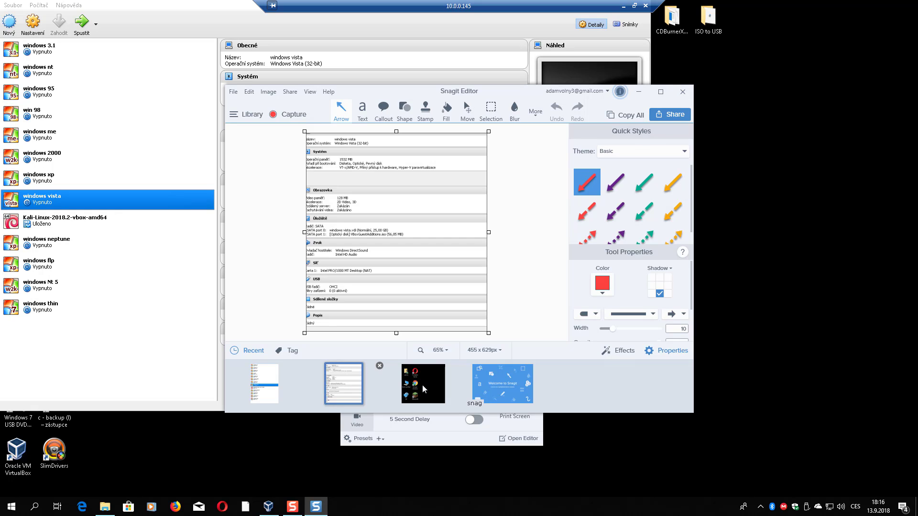
pyautogui.click(423, 386)
pyautogui.click(264, 384)
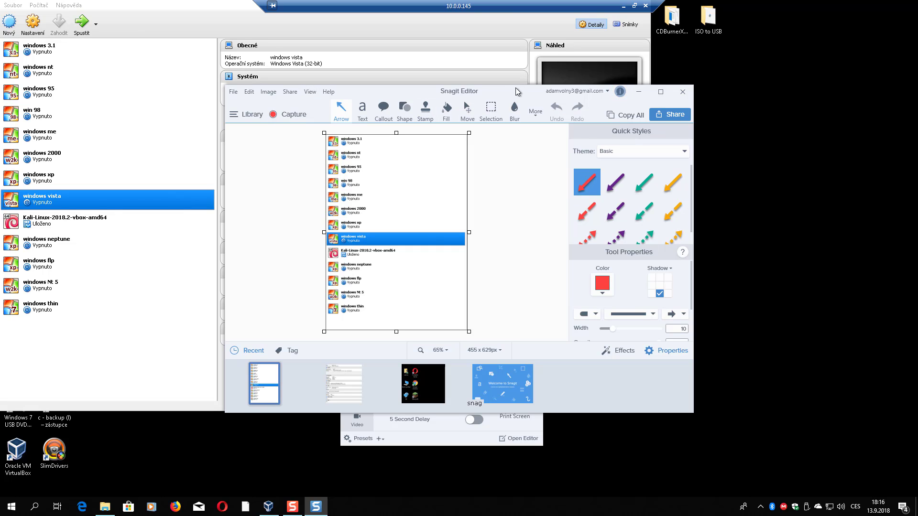
# - Minimize the remote desktop session and browser, then bring back the Camtasia Recorder panel
pyautogui.moveTo(358, 394)
pyautogui.click(623, 6)
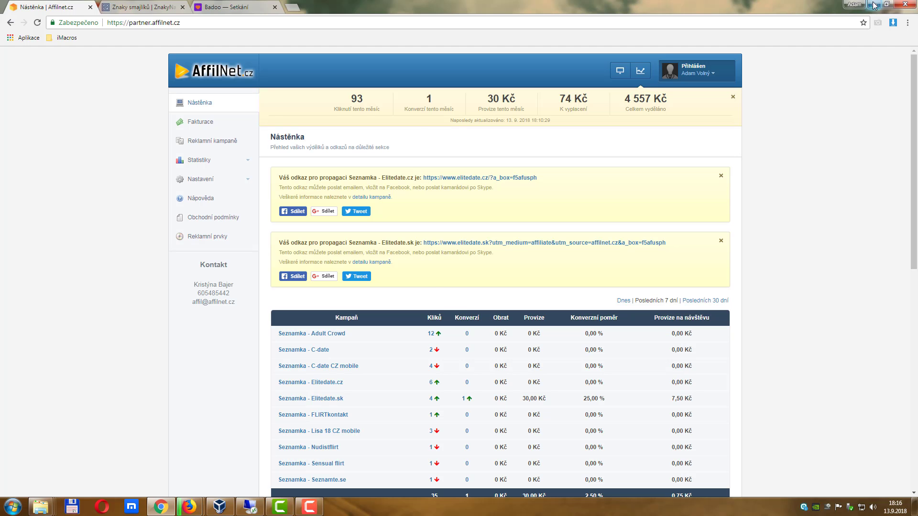
pyautogui.click(855, 6)
pyautogui.click(308, 506)
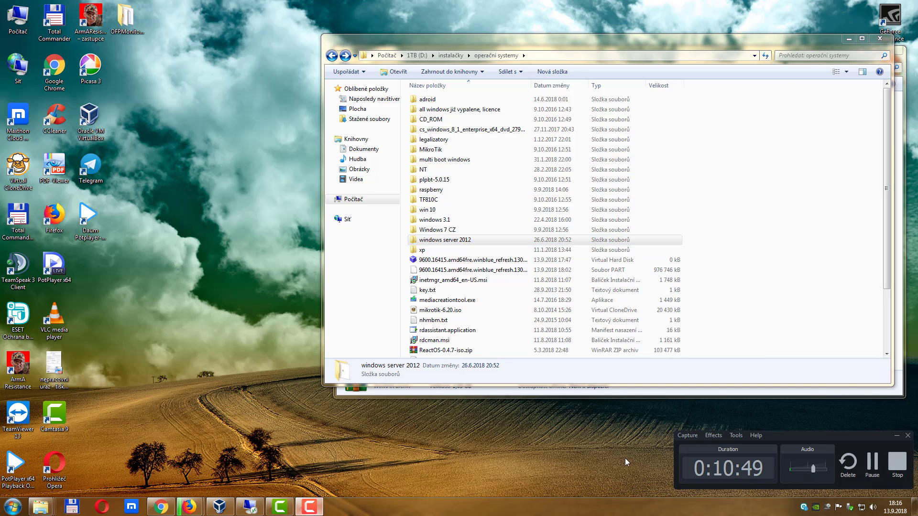